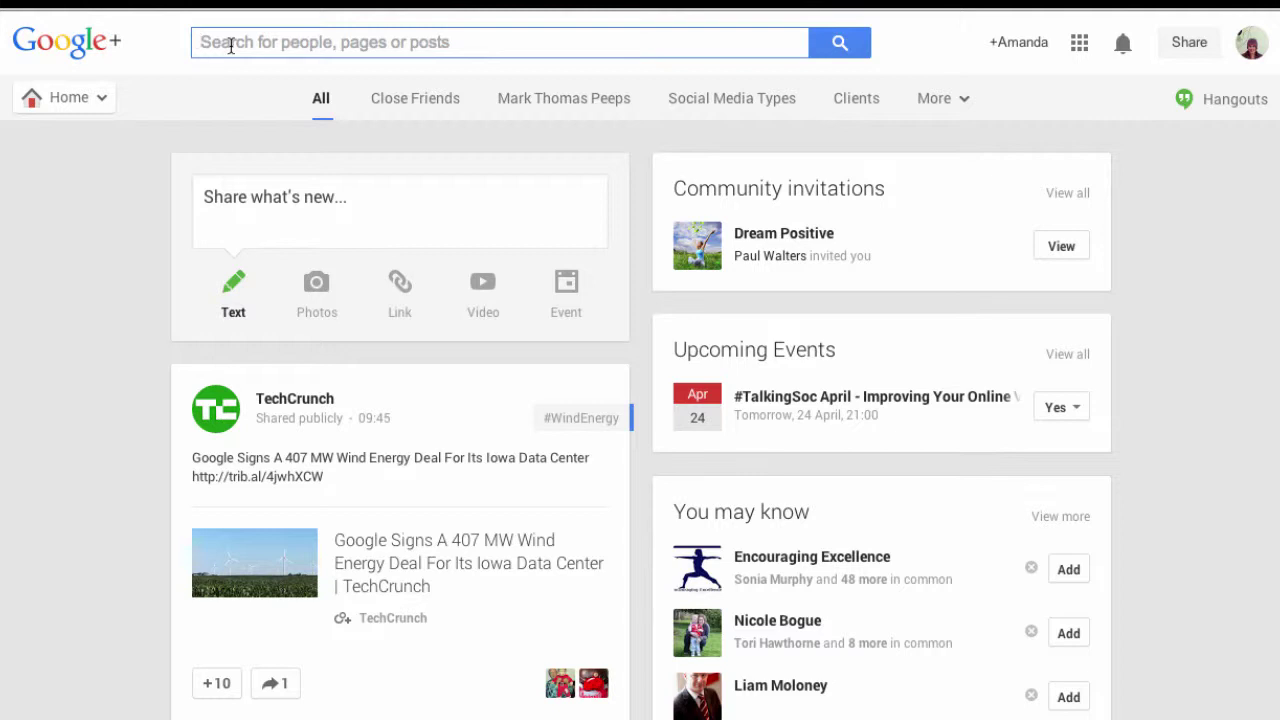
# - Search Google+ for 'holiday ireland' and scroll through the results and back to the top
pyautogui.write('ho')
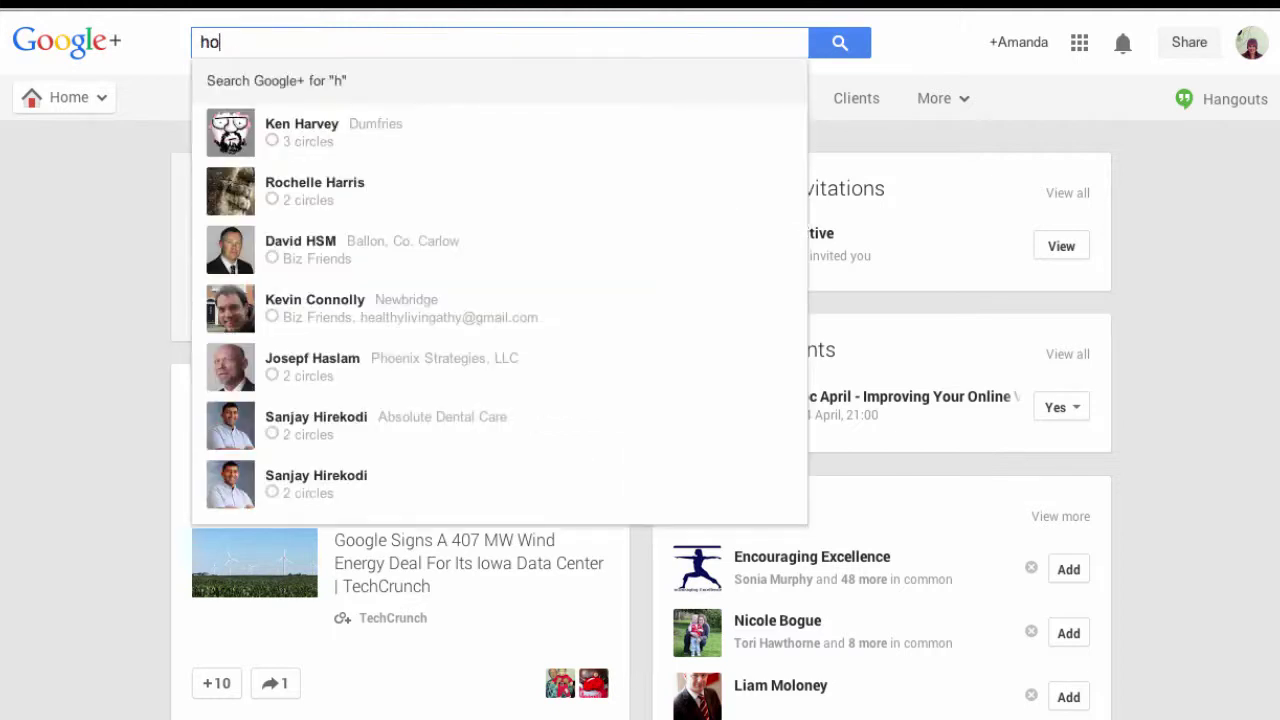
pyautogui.write('liday ineland')
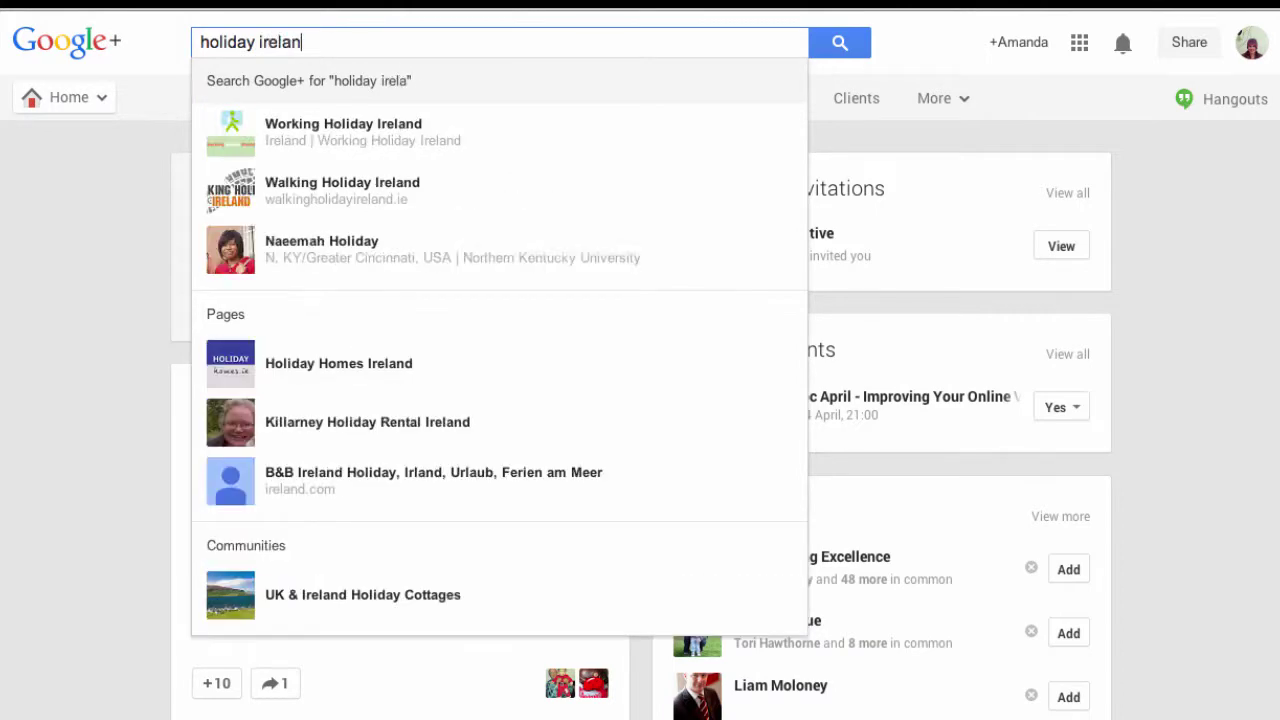
pyautogui.press('Return')
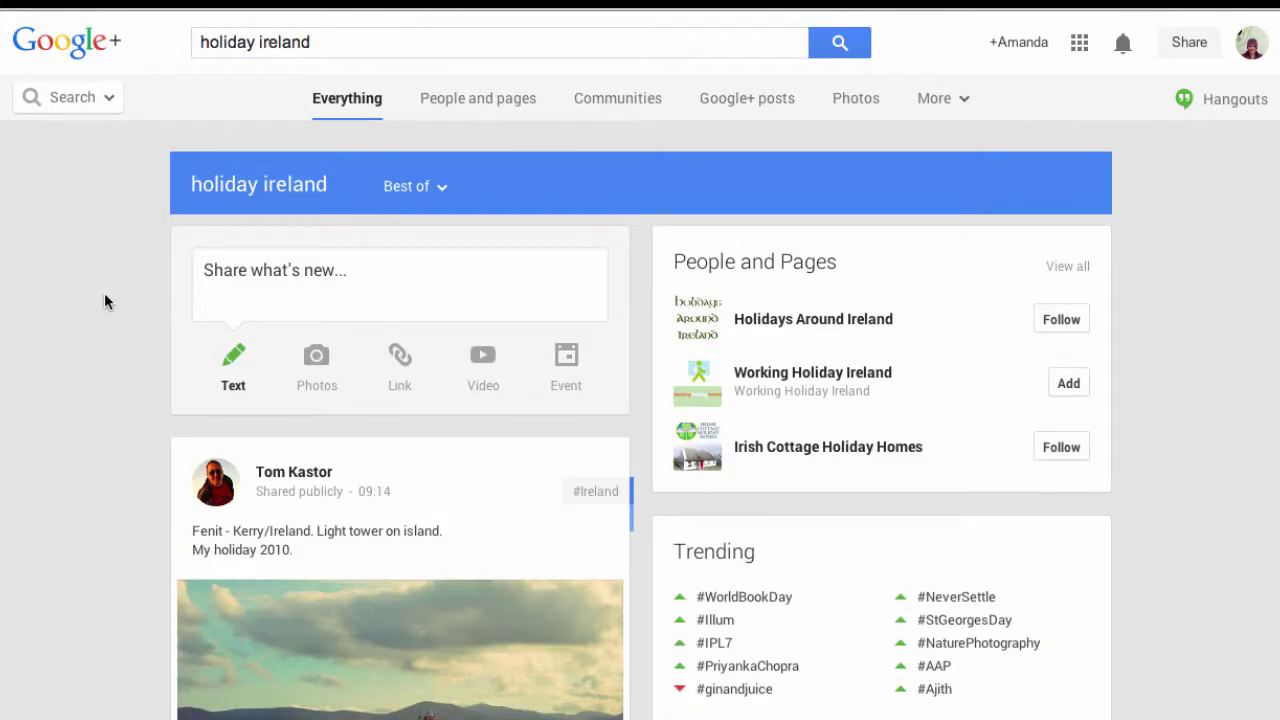
pyautogui.scroll(-5, 104, 294)
pyautogui.scroll(-9, 104, 298)
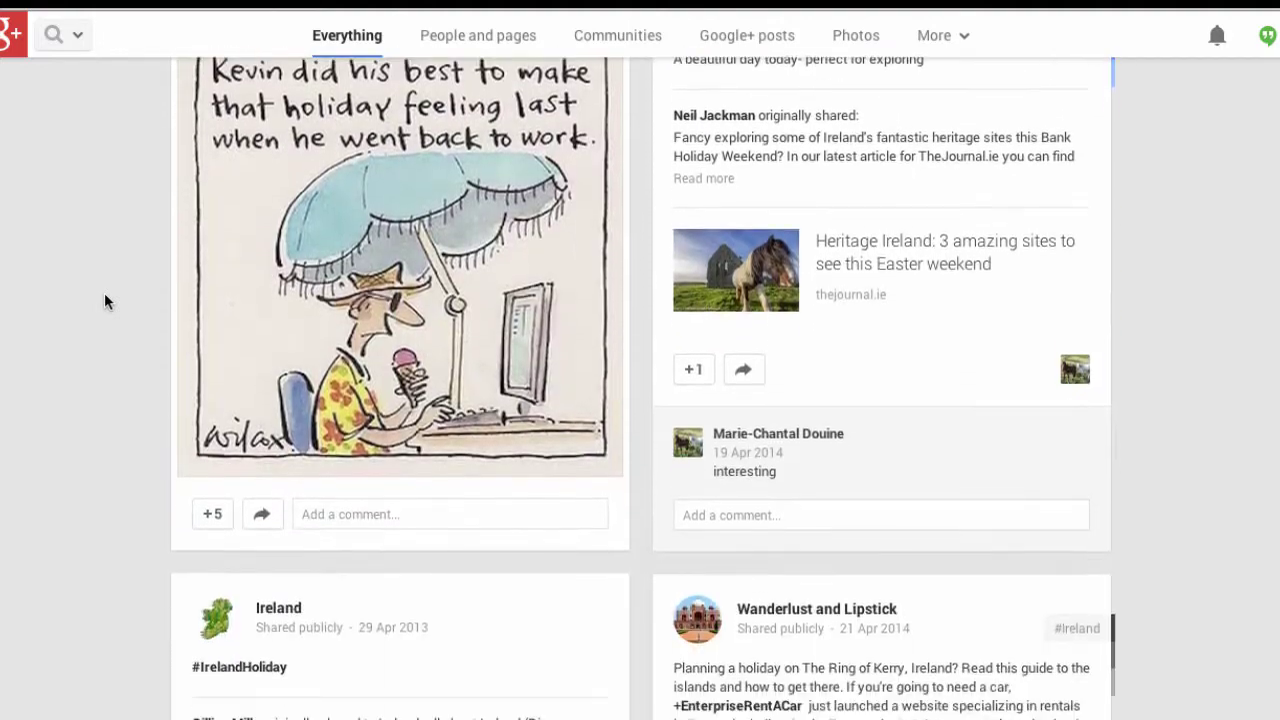
pyautogui.scroll(10, 104, 294)
pyautogui.scroll(5, 104, 294)
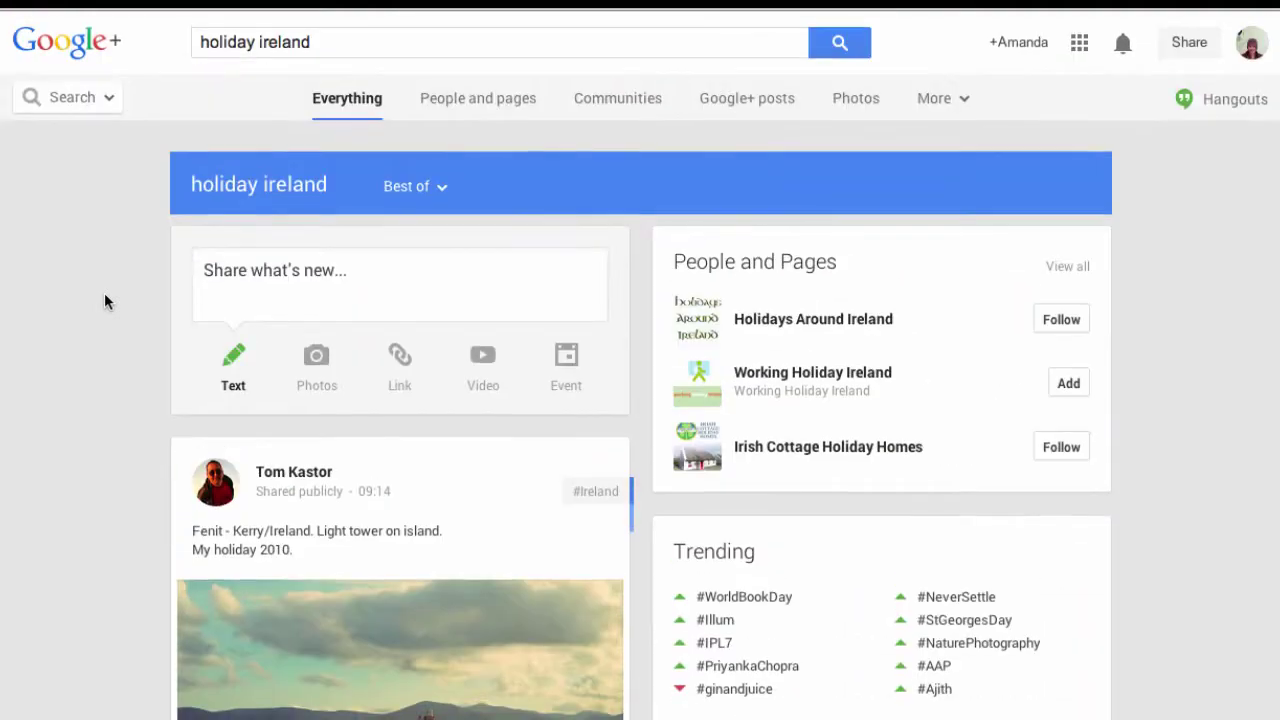
# - Sort the holiday ireland results by Most recent instead of Best of
pyautogui.click(438, 189)
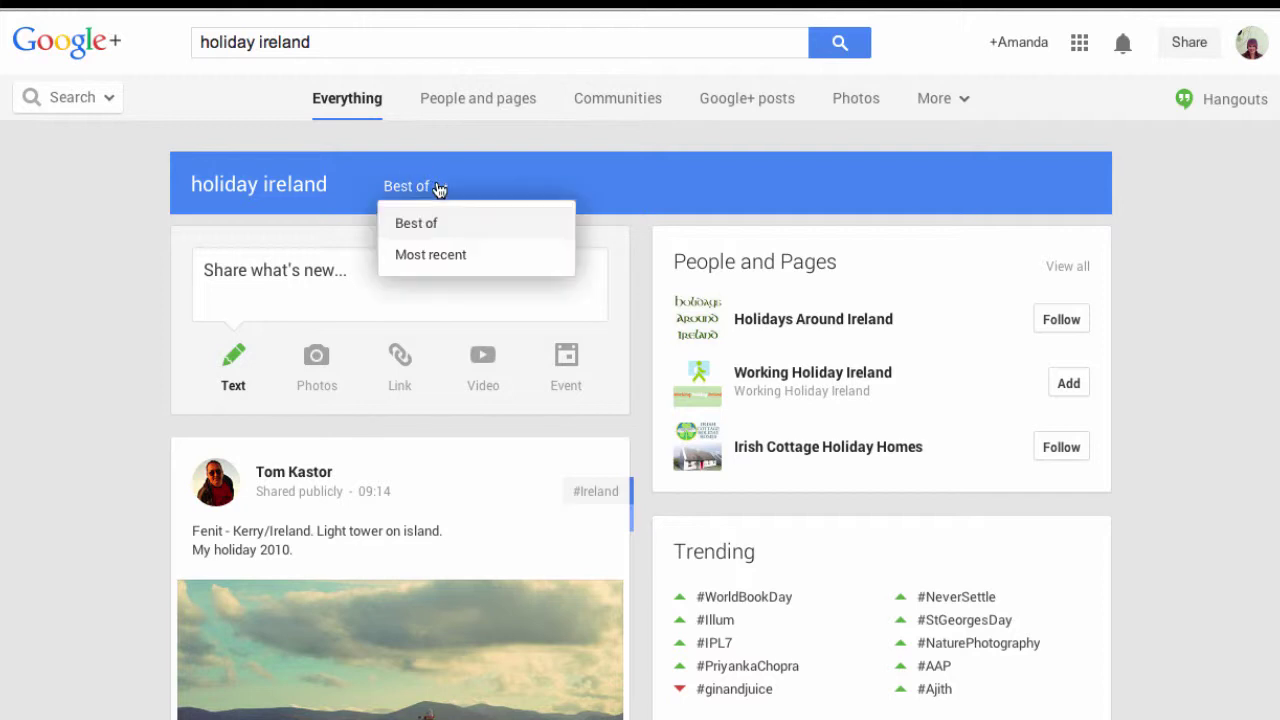
pyautogui.click(436, 258)
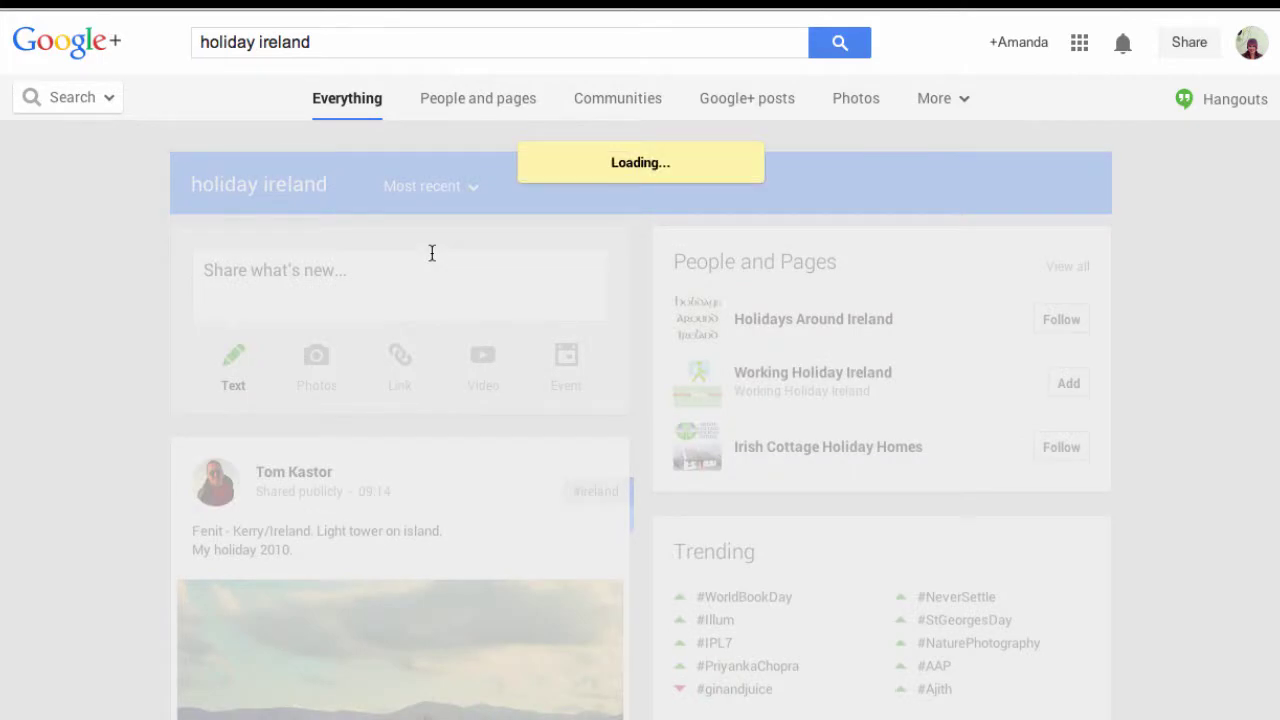
pyautogui.scroll(-10, 86, 392)
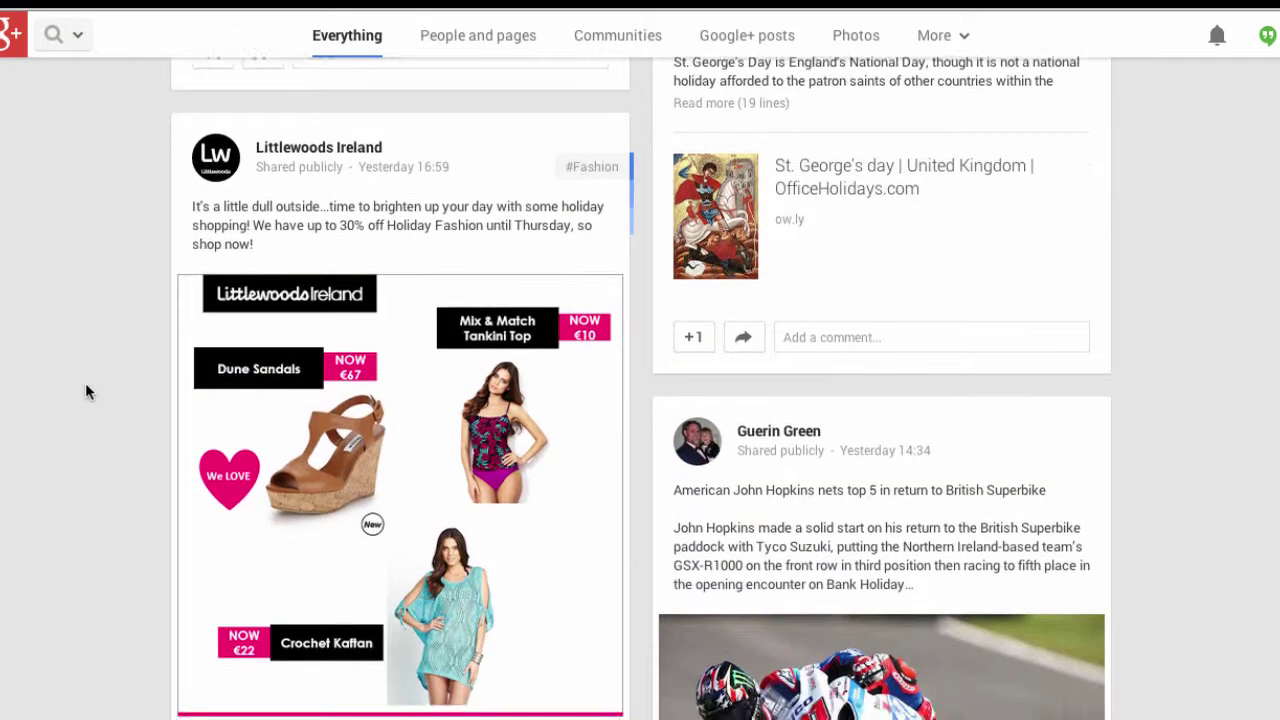
# - Highlight the phrase "St. George's Day" in one of the posts
pyautogui.scroll(3, 86, 391)
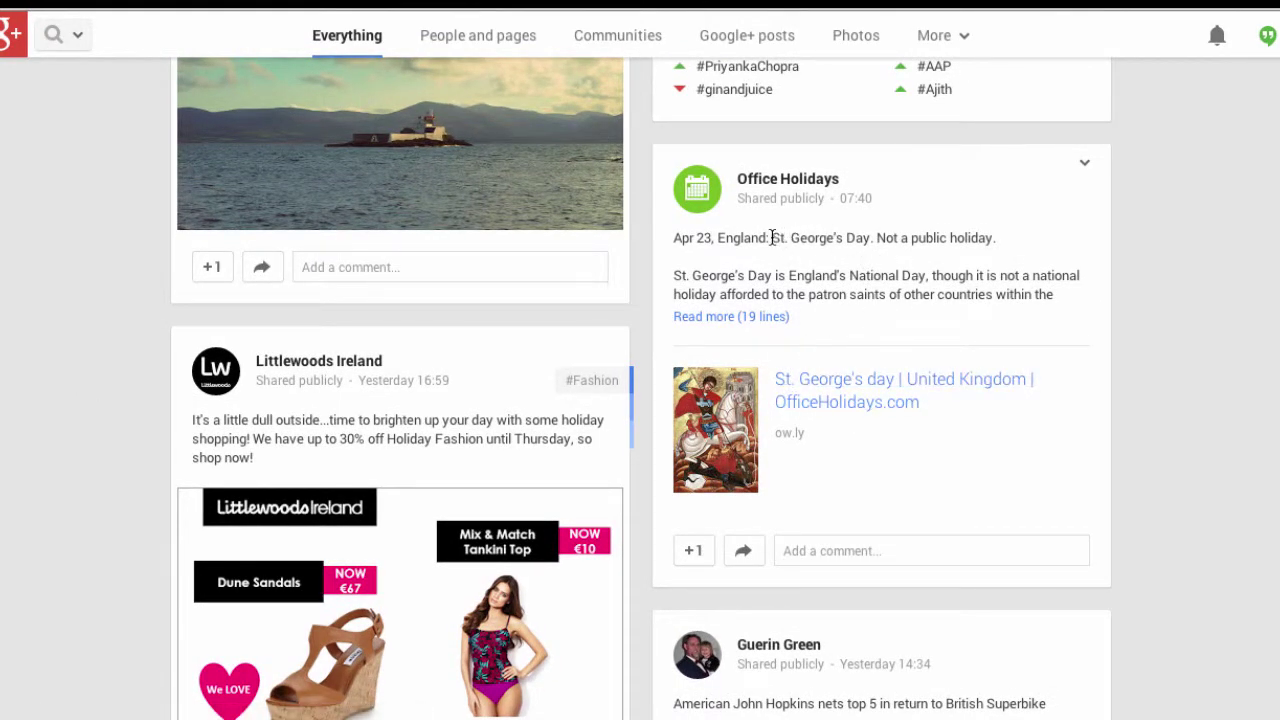
pyautogui.moveTo(771, 237); pyautogui.dragTo(862, 236)
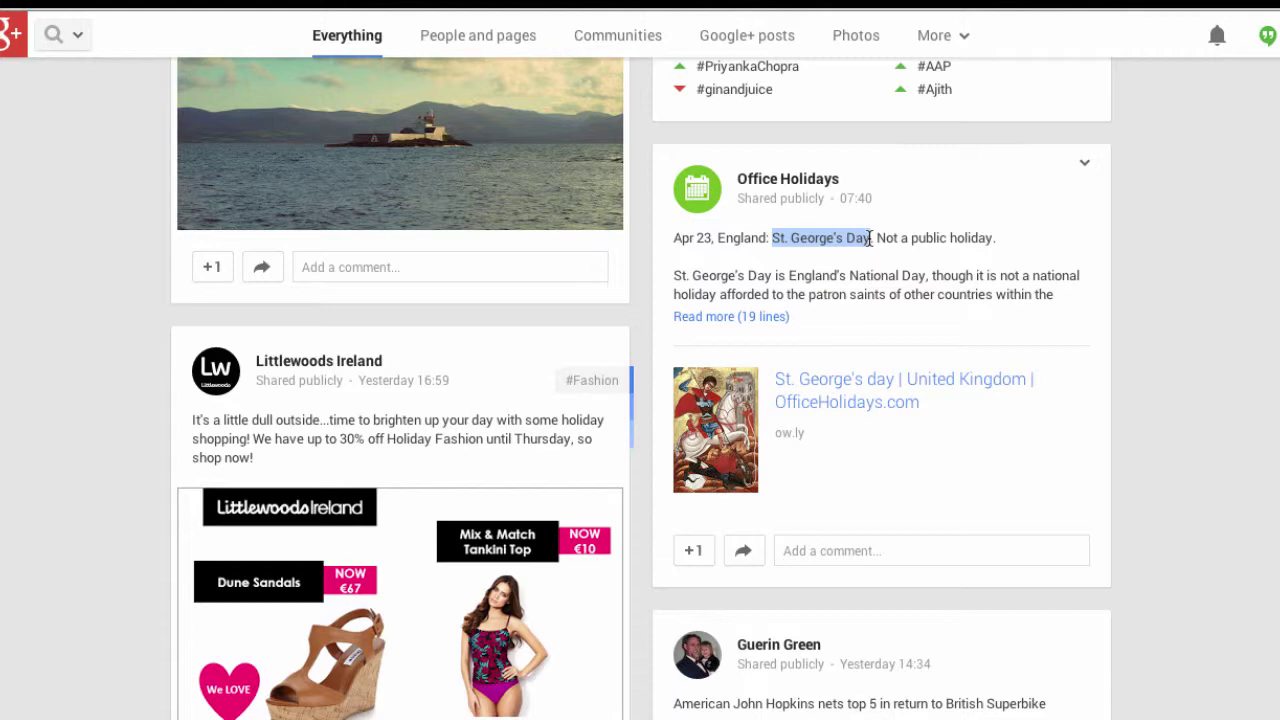
pyautogui.scroll(5, 1036, 322)
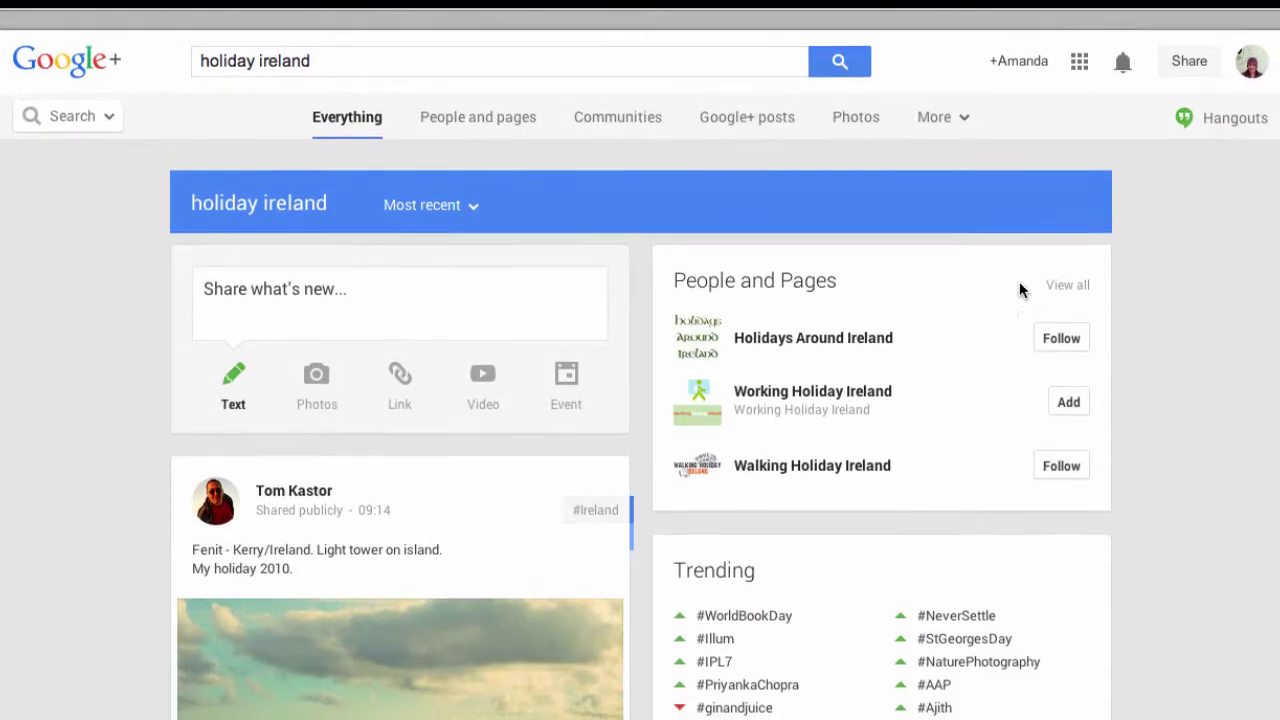
# - Append -"St. George's Day" to the holiday ireland query, rerun it and scroll the refreshed results
pyautogui.click(363, 43)
pyautogui.write('-')
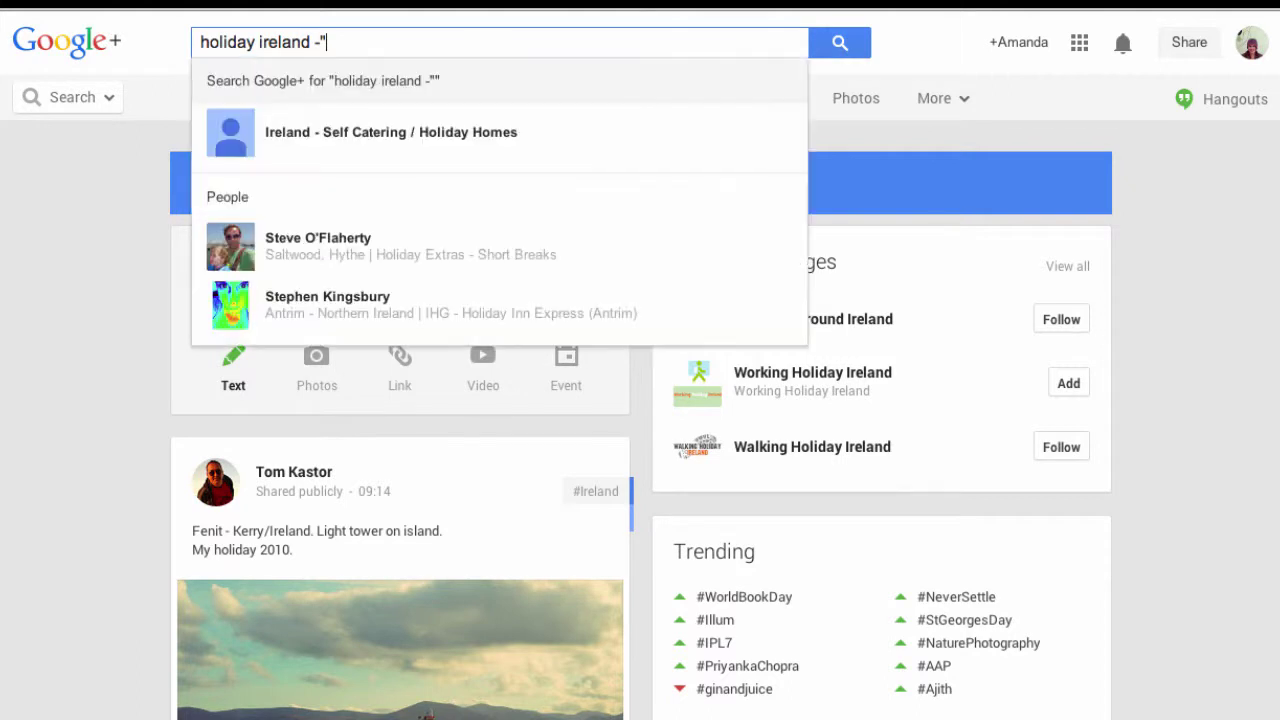
pyautogui.write('"St. George\'s Day')
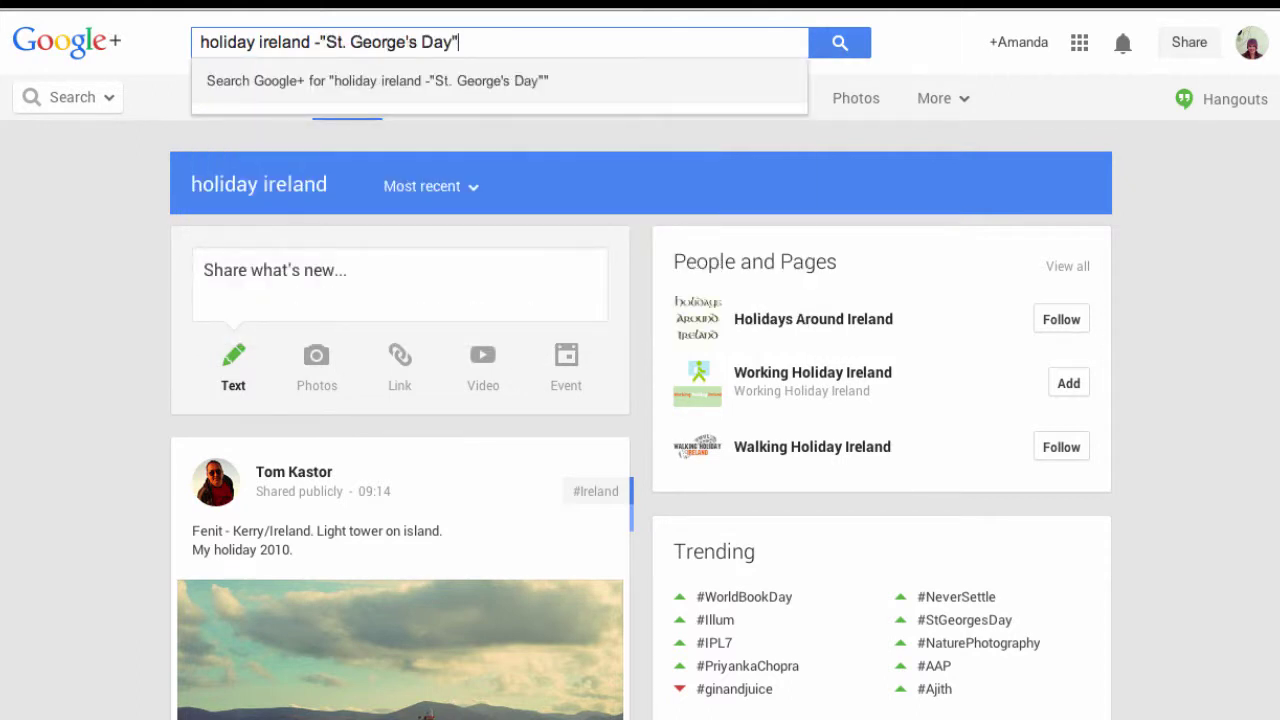
pyautogui.press('Return')
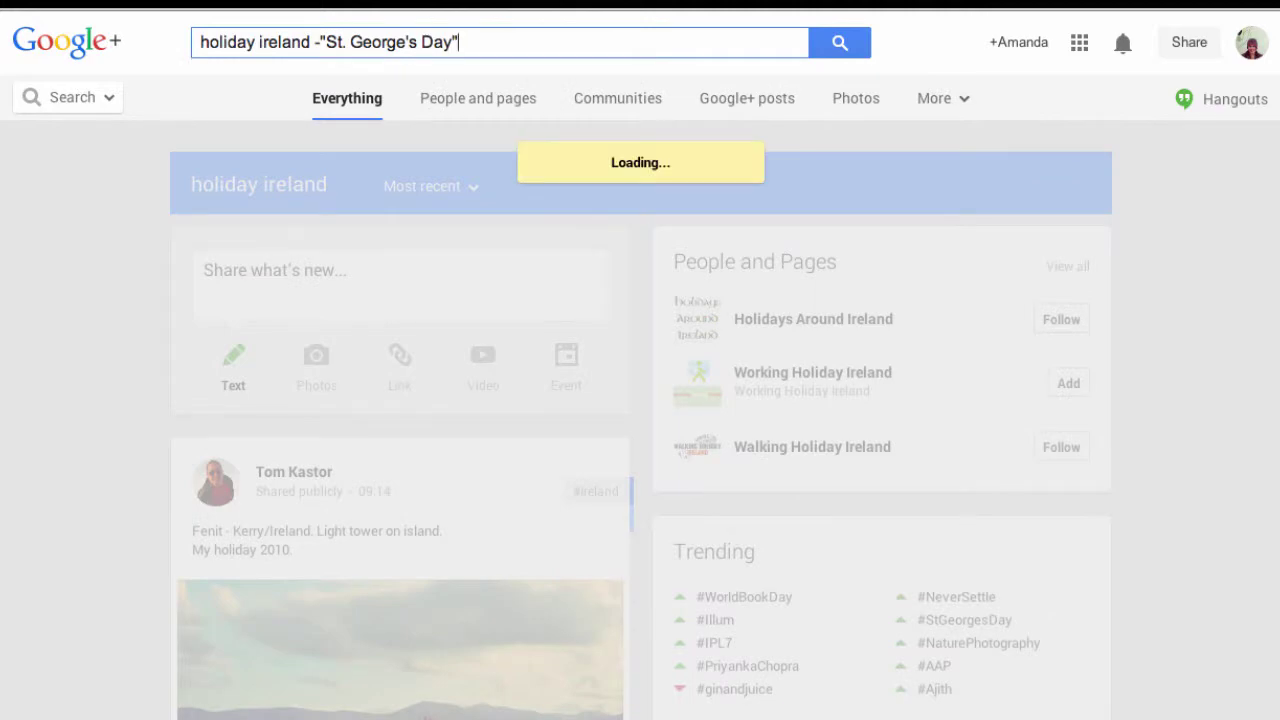
pyautogui.scroll(-3, 33, 263)
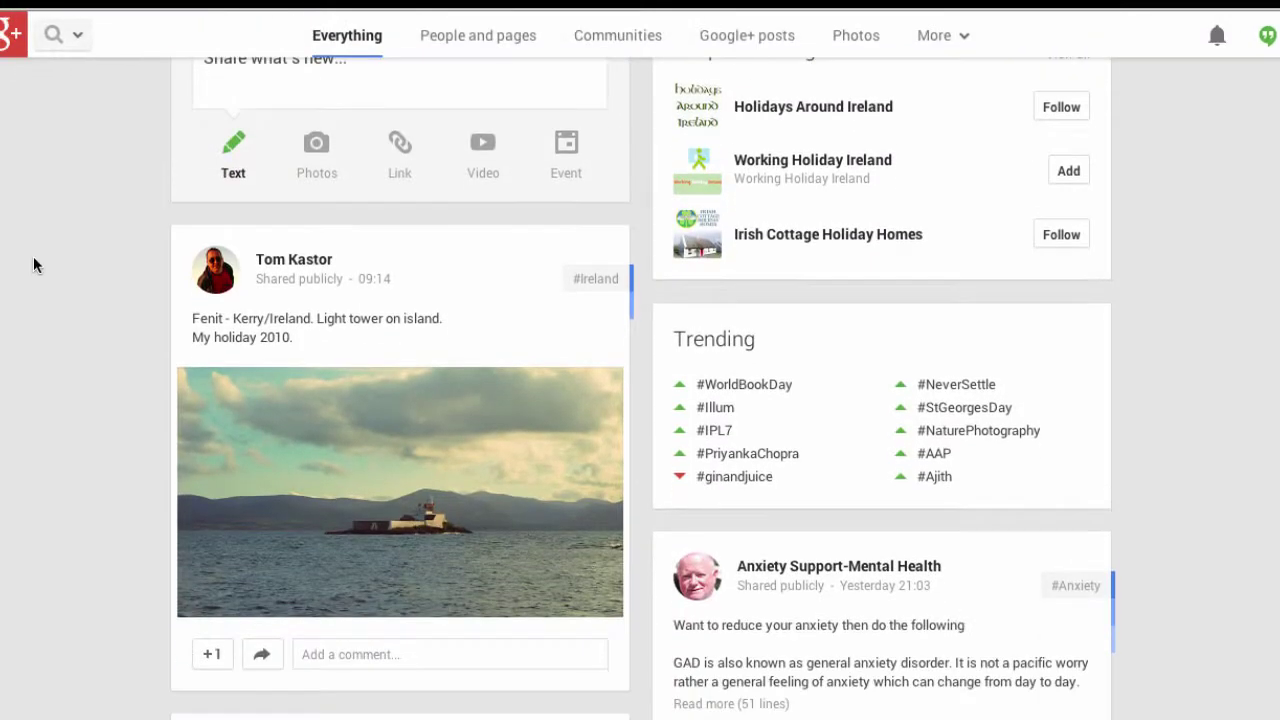
pyautogui.scroll(-10, 33, 262)
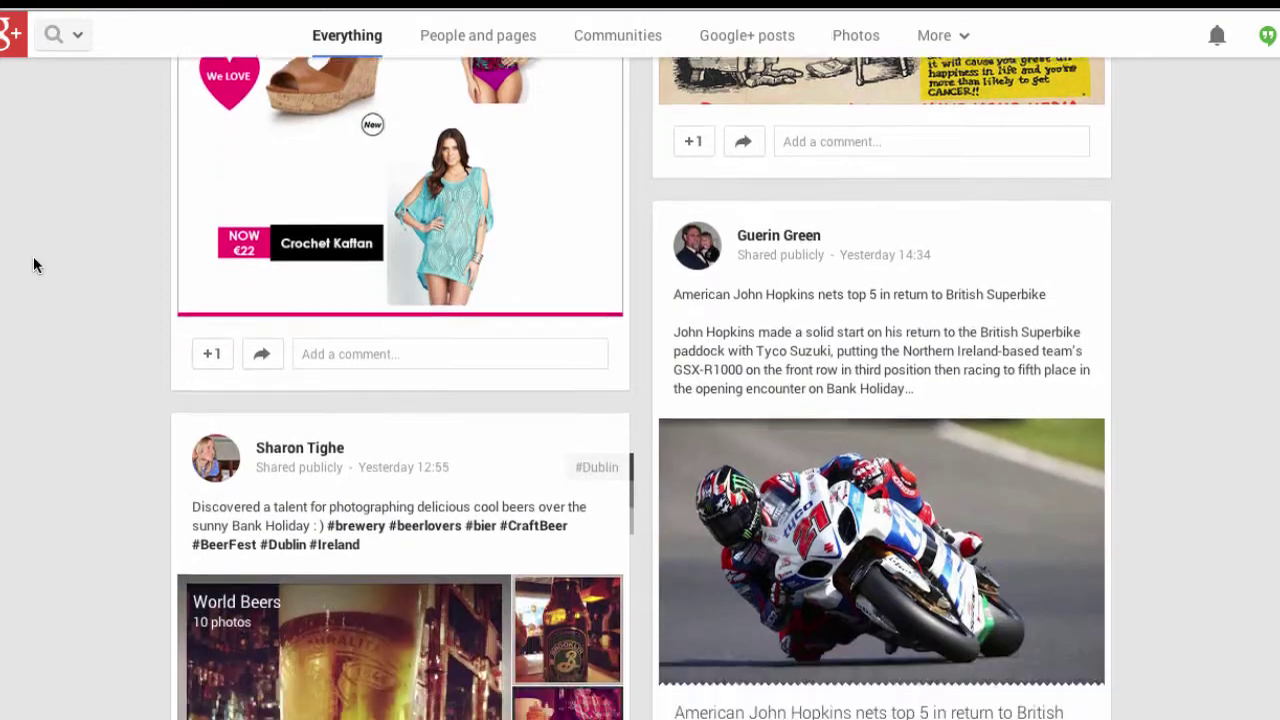
pyautogui.scroll(-6, 33, 264)
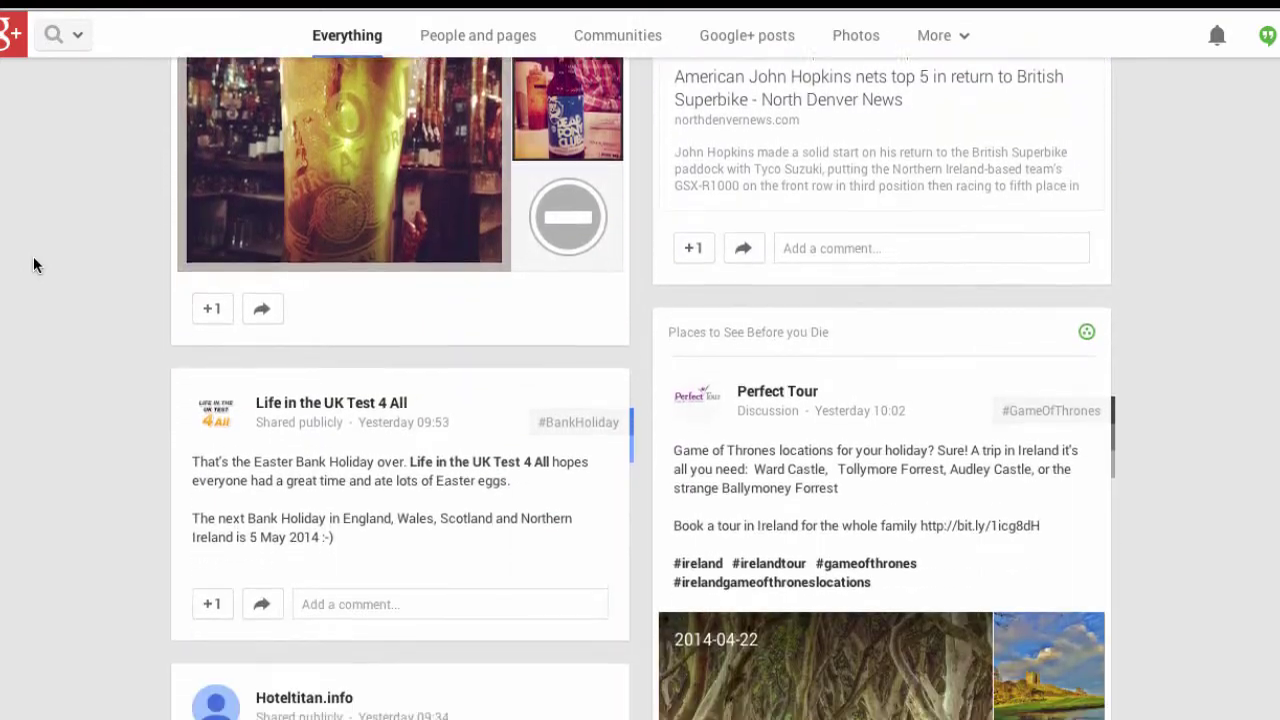
pyautogui.scroll(18, 33, 260)
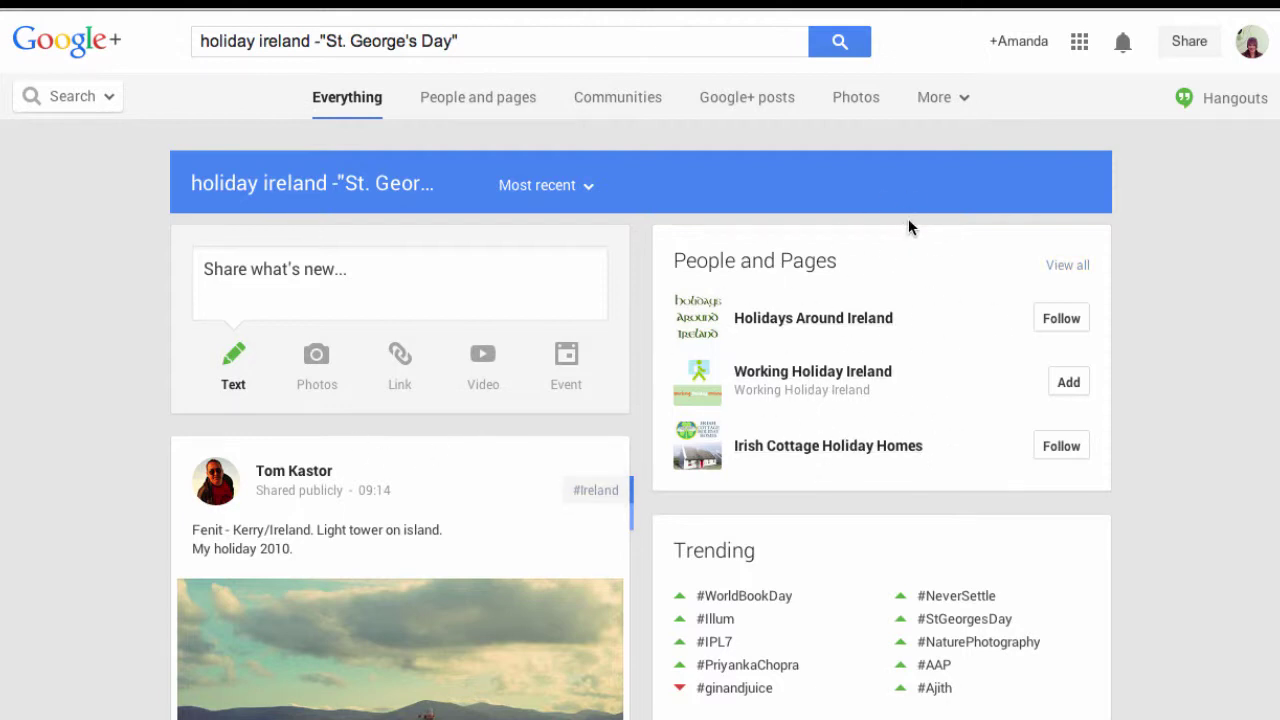
pyautogui.scroll(-2, 871, 429)
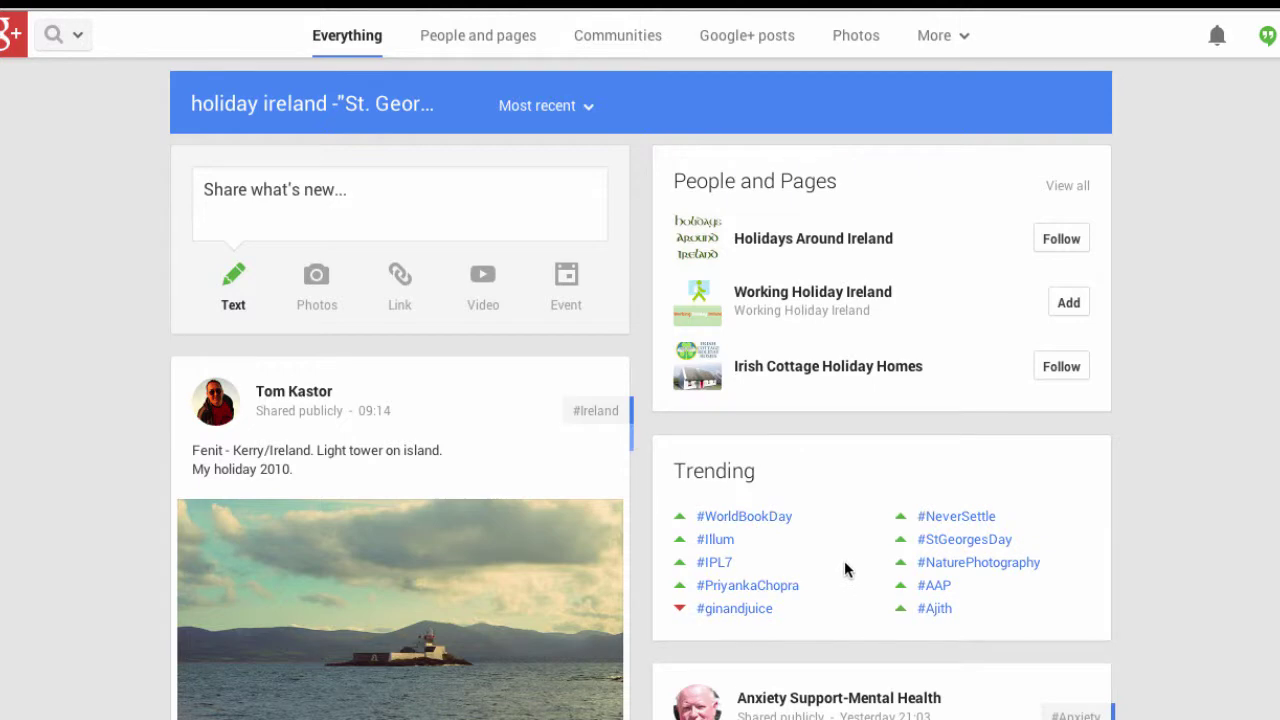
pyautogui.scroll(-1, 843, 560)
pyautogui.scroll(3, 843, 560)
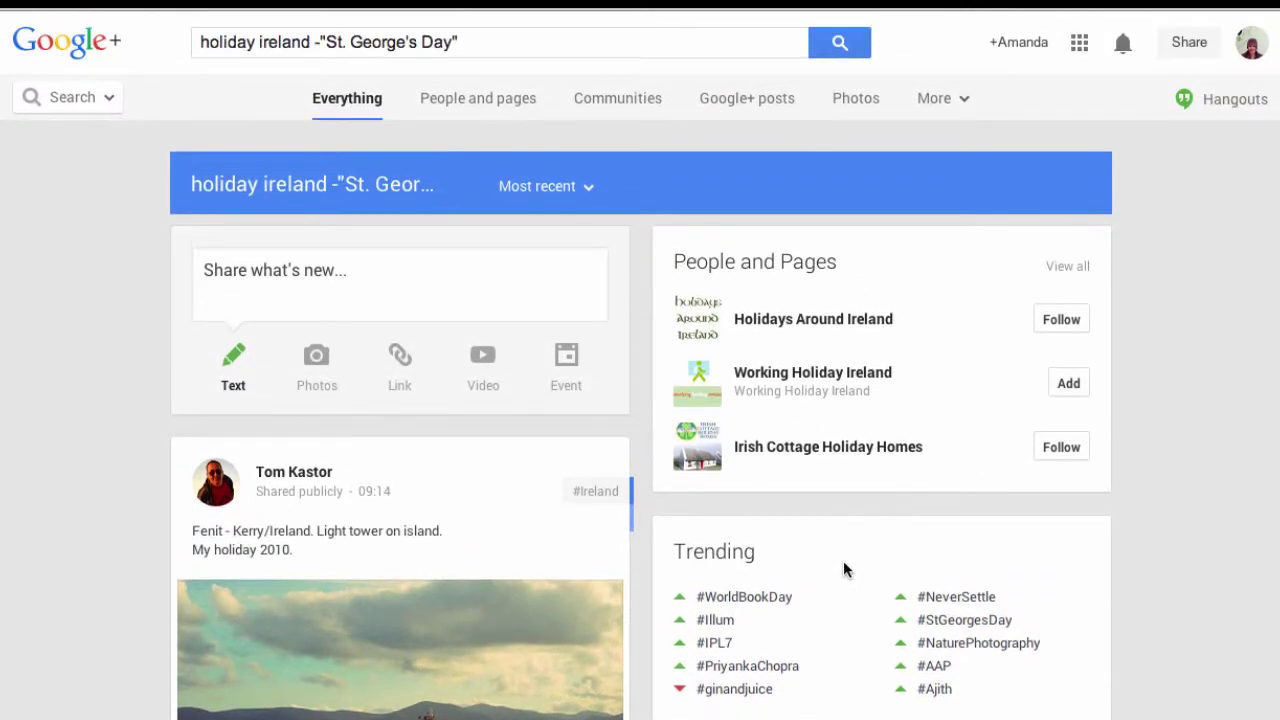
# - Filter to Communities, then rewrite the query as 'irish toruism' without the St. George's Day exclusion
pyautogui.click(484, 100)
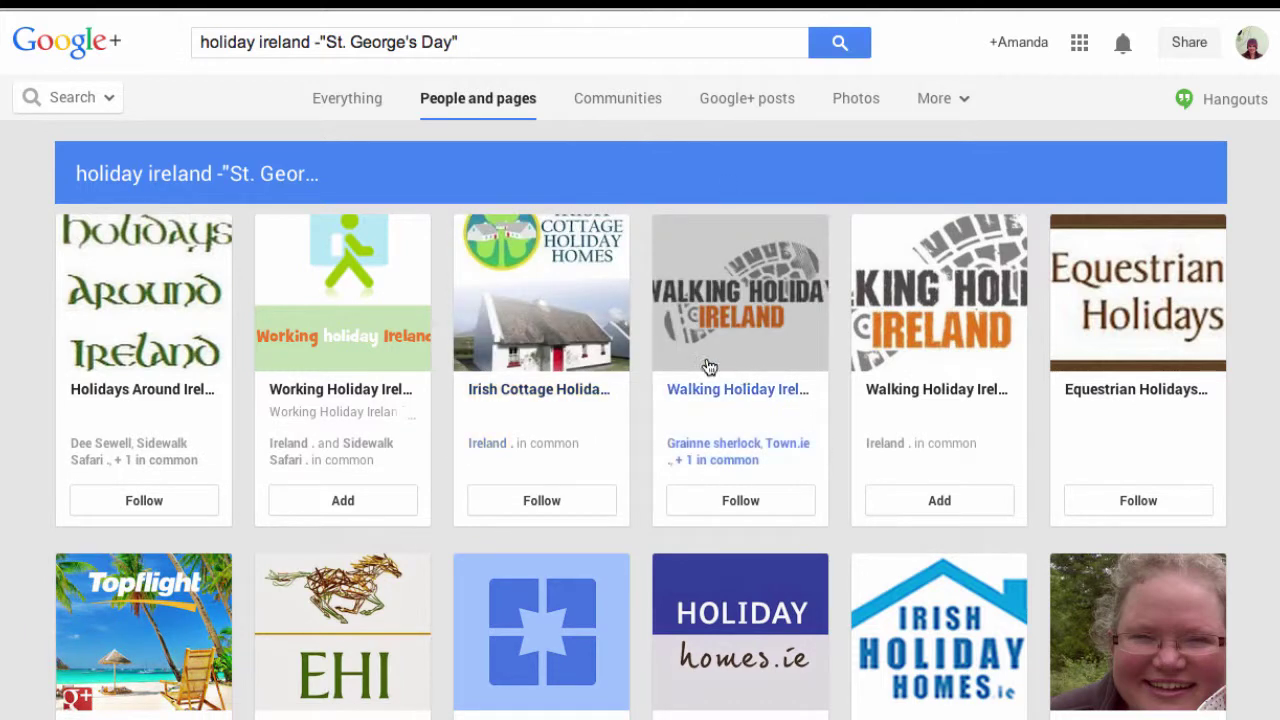
pyautogui.click(630, 107)
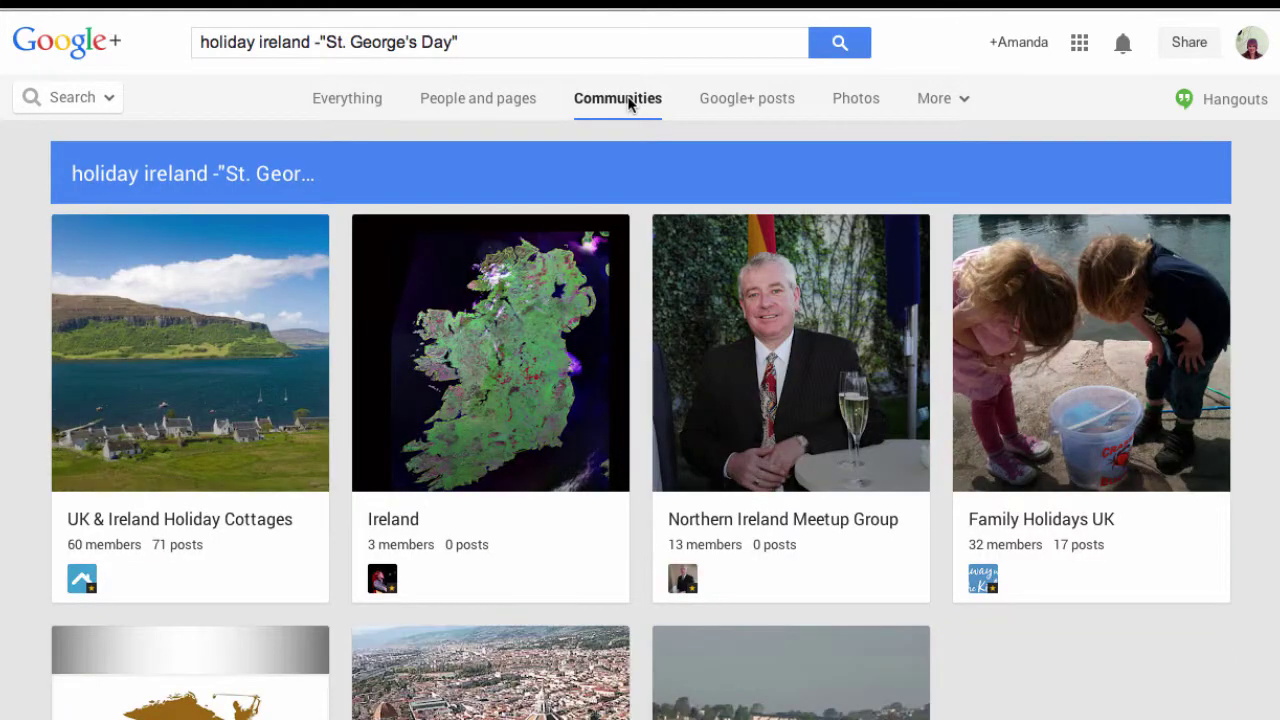
pyautogui.moveTo(311, 42); pyautogui.dragTo(195, 32)
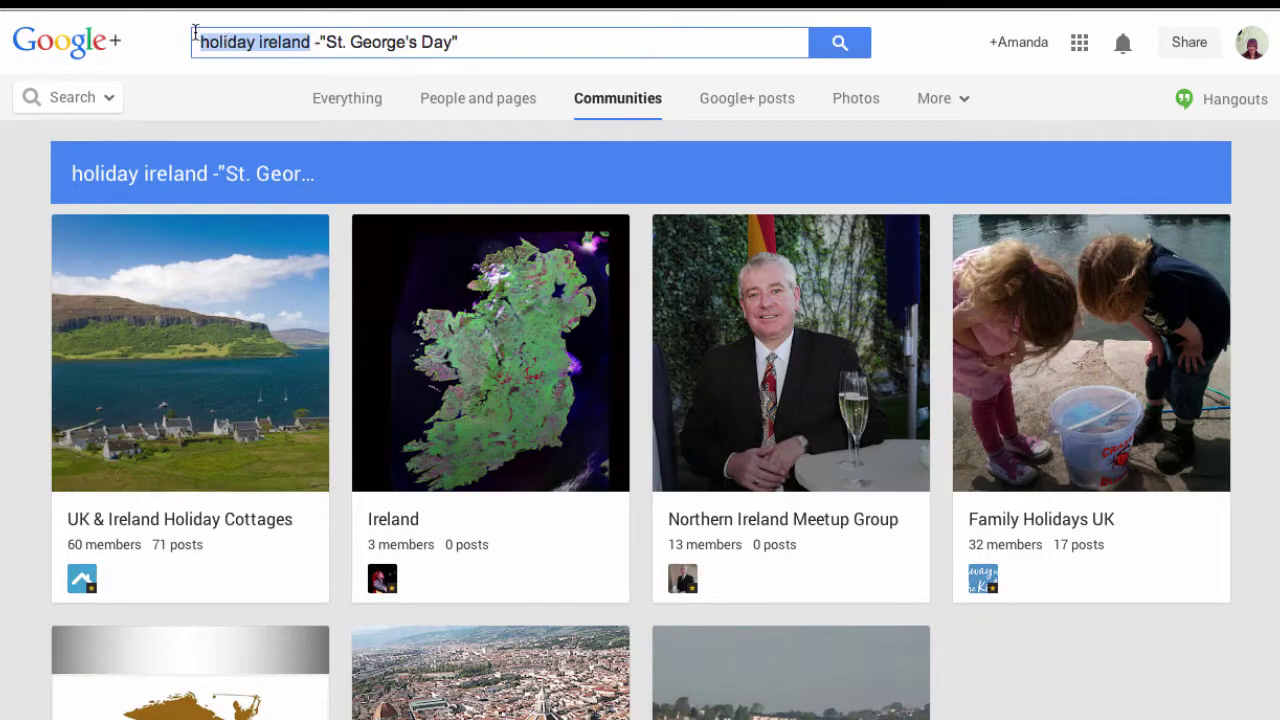
pyautogui.write('irish to')
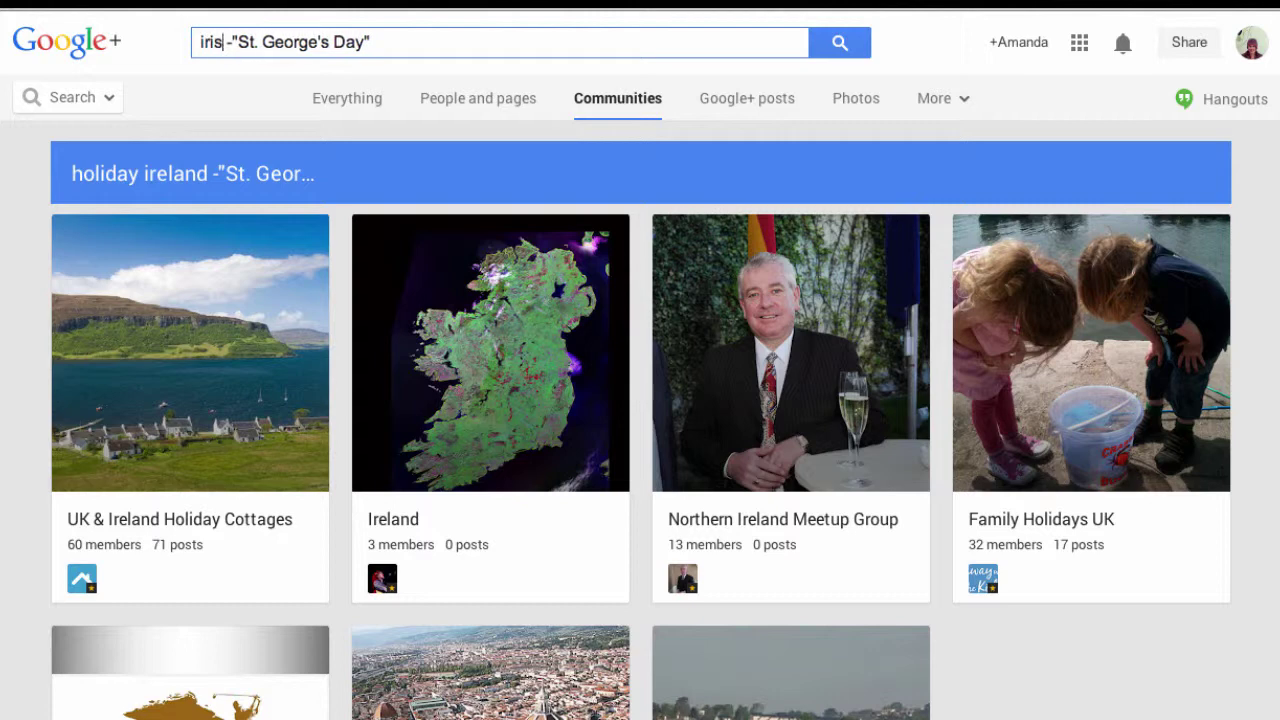
pyautogui.write('ruism')
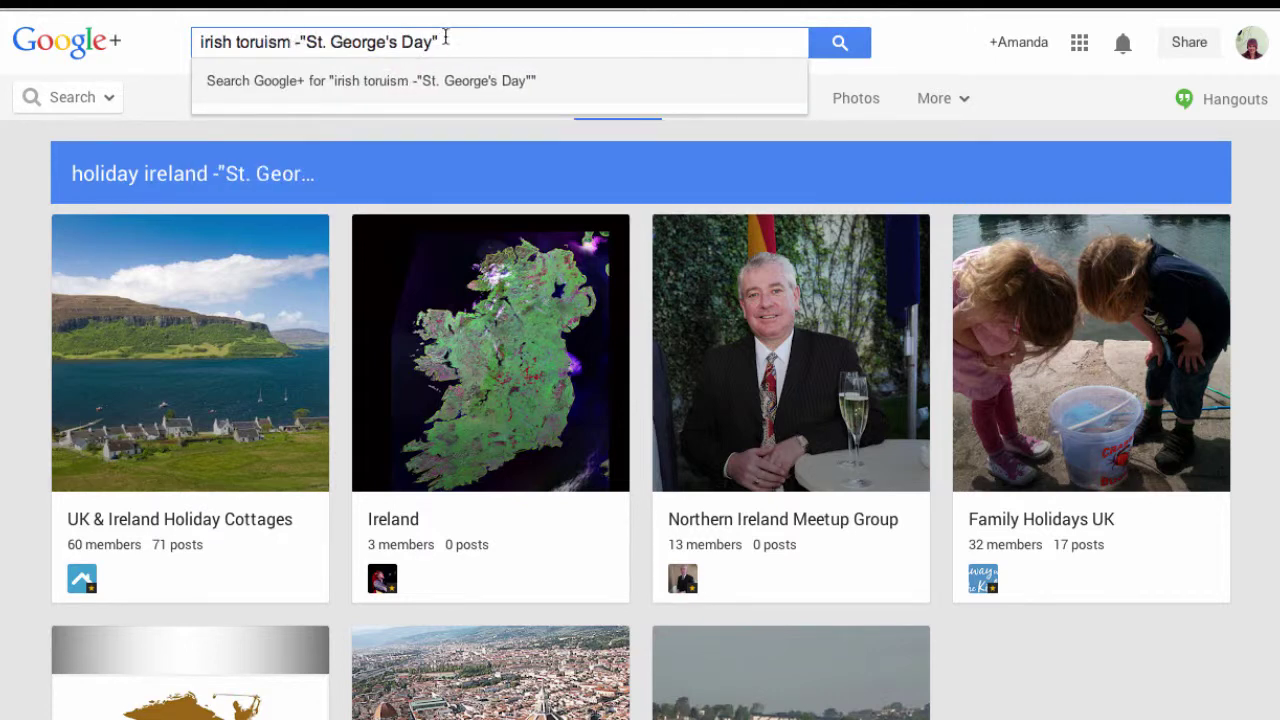
pyautogui.moveTo(446, 37); pyautogui.dragTo(295, 37)
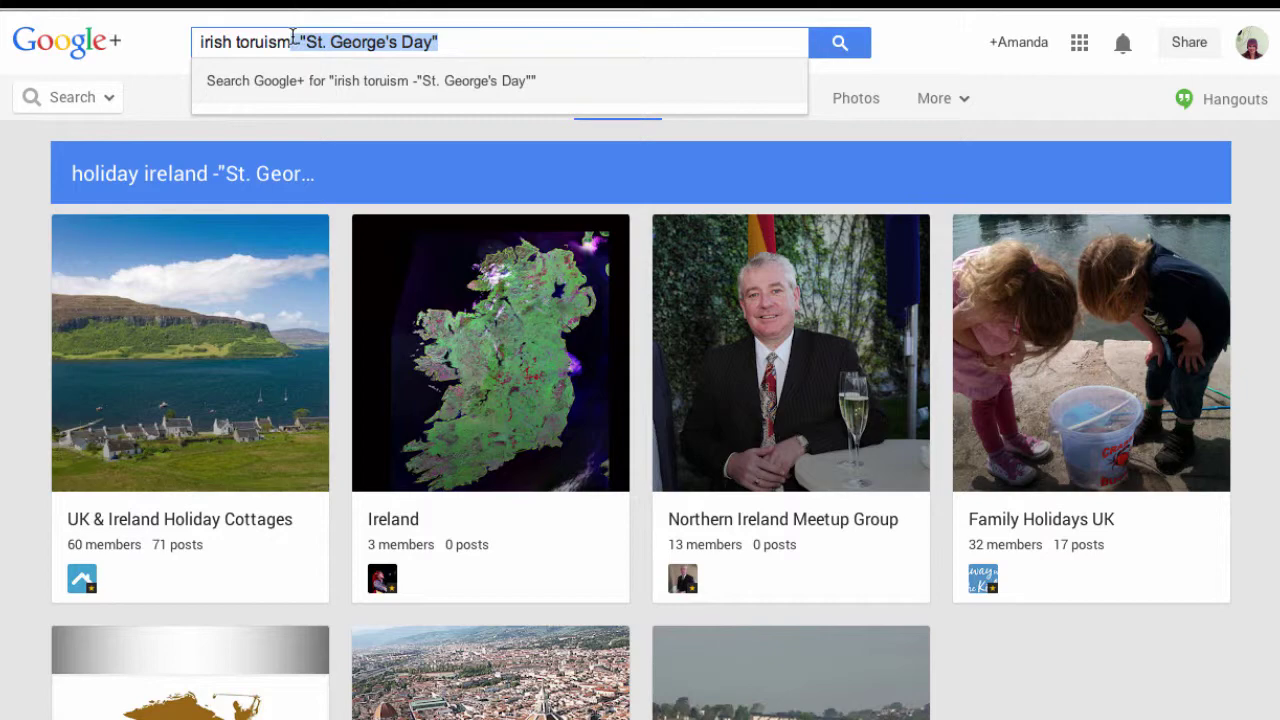
pyautogui.press('BackSpace')
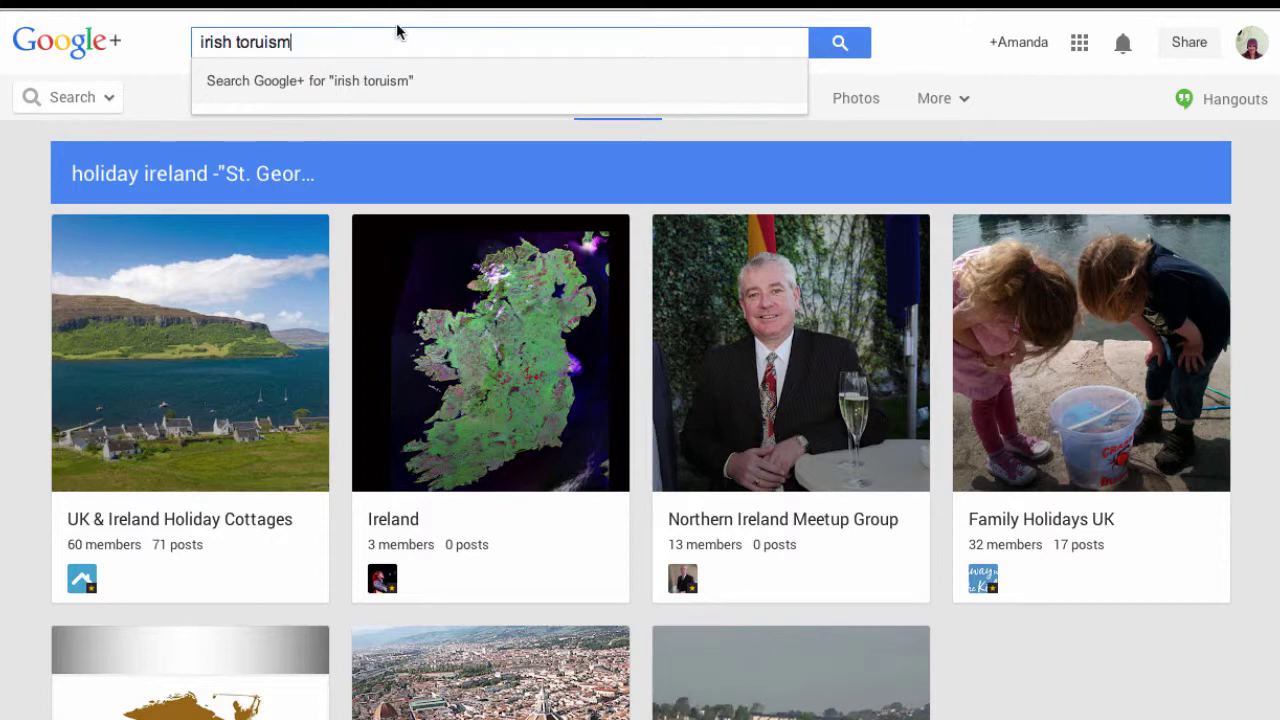
# - Run the 'irish tourism' search to list communities like Ireland for tourists
pyautogui.click(833, 48)
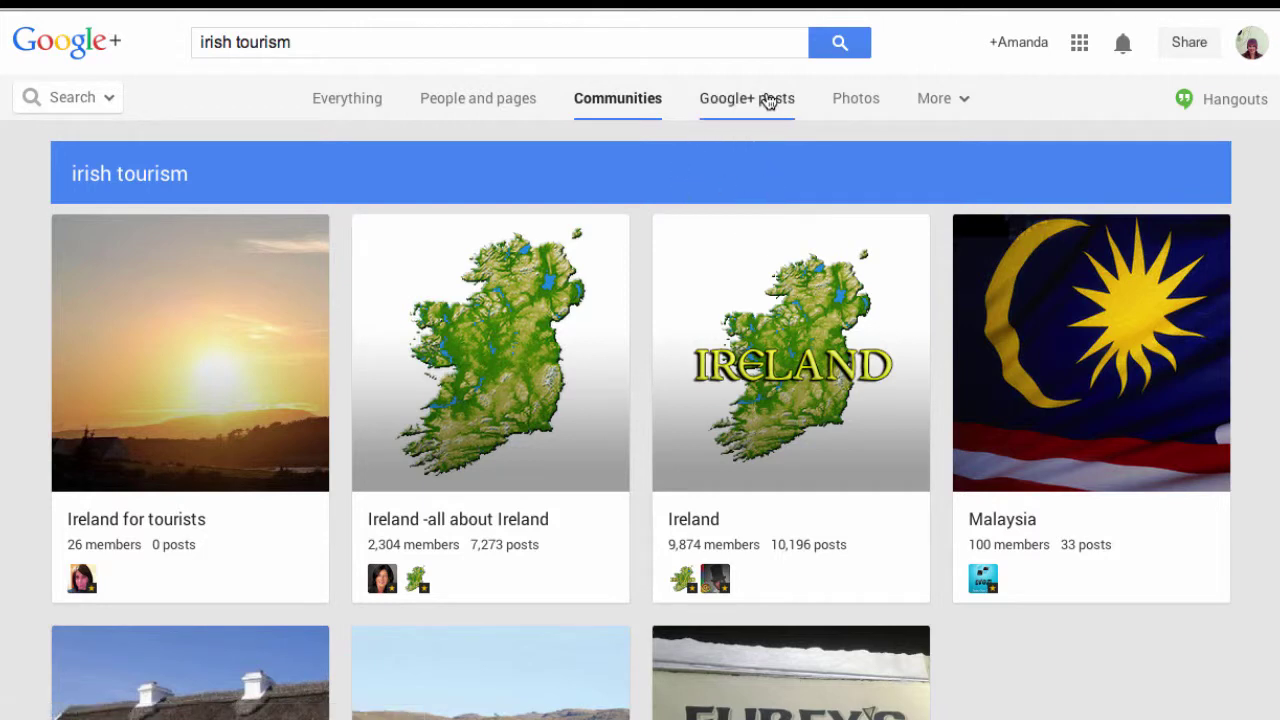
# - Switch the irish tourism results to Google+ posts and browse the feed
pyautogui.click(740, 100)
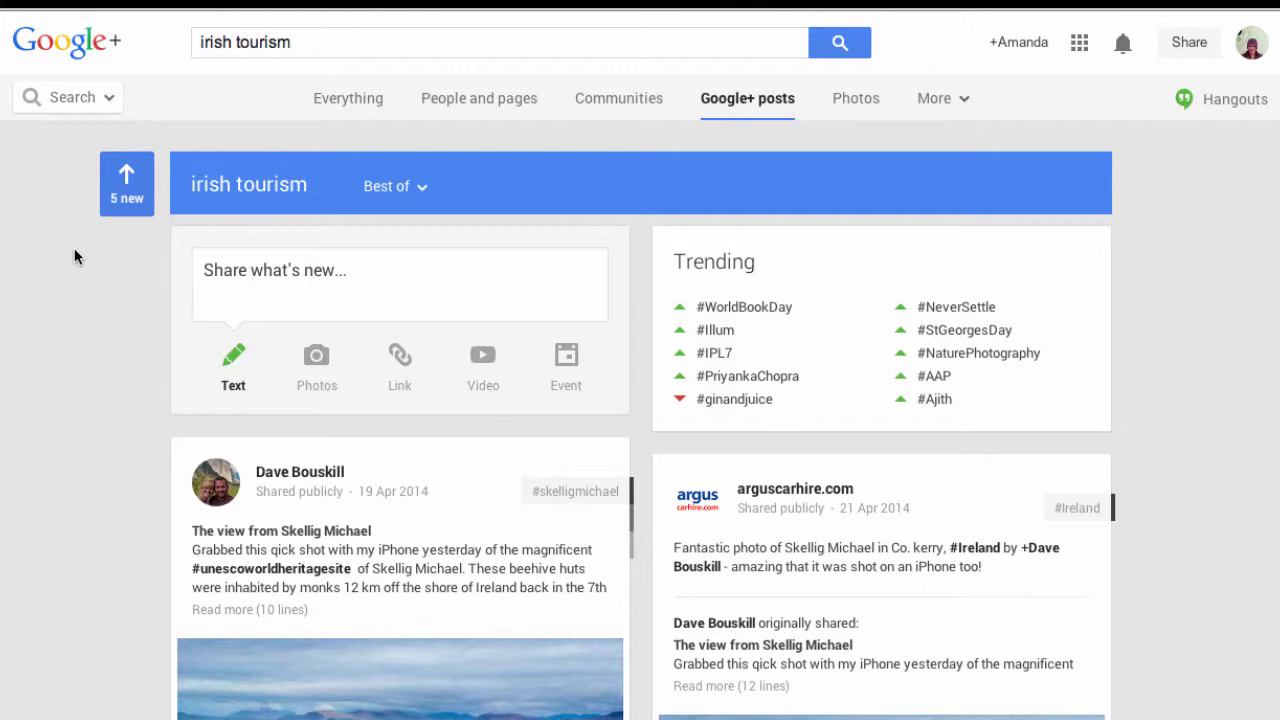
pyautogui.scroll(-3, 74, 250)
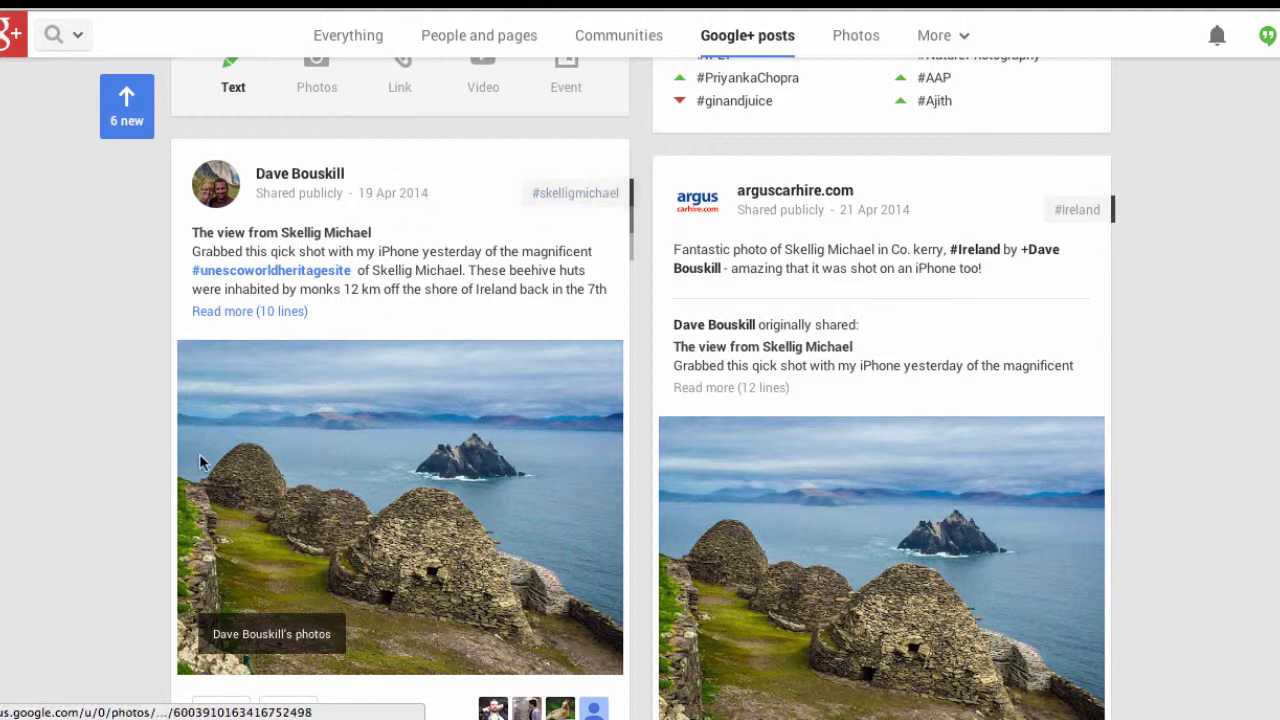
pyautogui.scroll(-2, 123, 482)
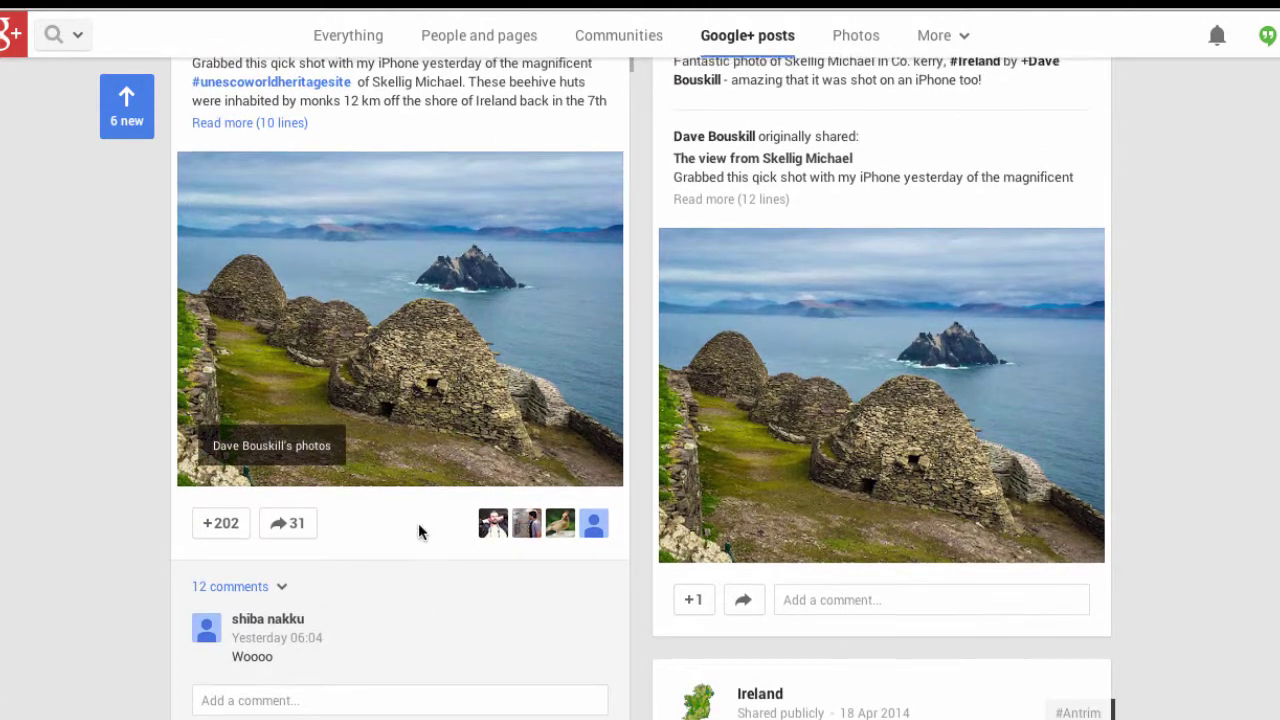
pyautogui.scroll(1, 418, 532)
pyautogui.scroll(1, 418, 523)
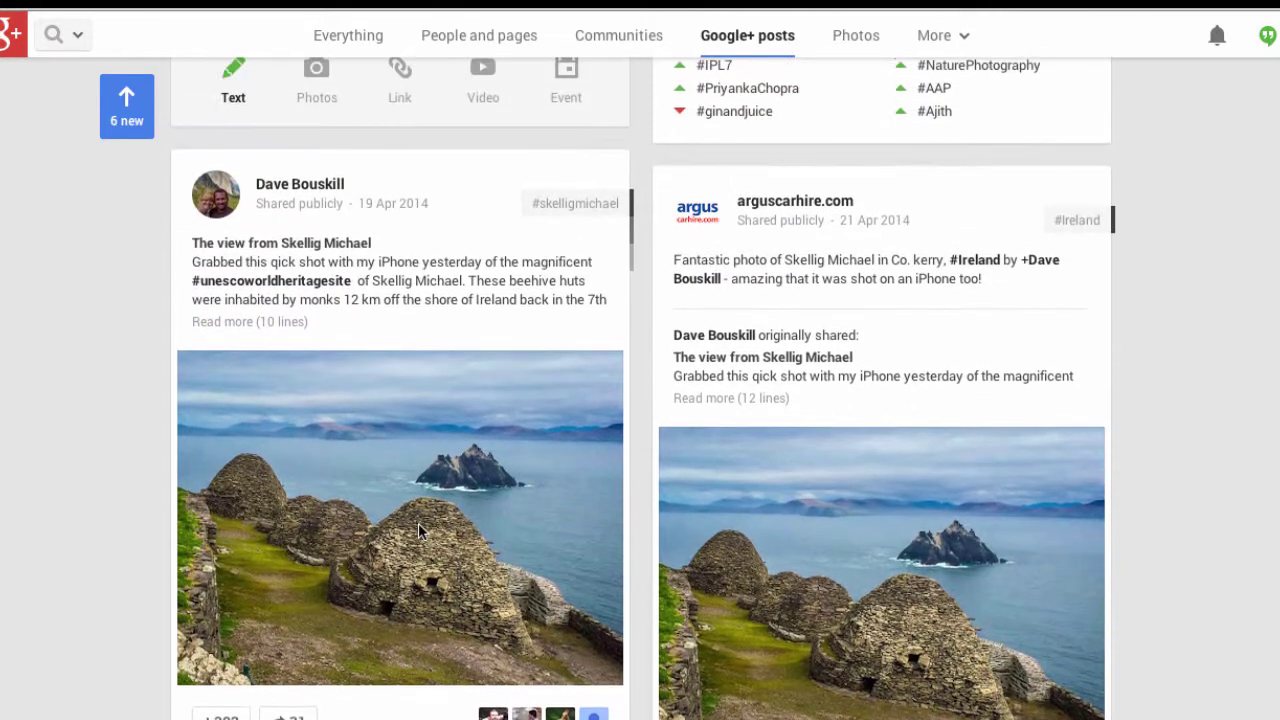
pyautogui.moveTo(294, 192)
# - Start a comment on the Skellig Michael post, then return to the top of the feed
pyautogui.scroll(-1, 107, 427)
pyautogui.scroll(-3, 108, 424)
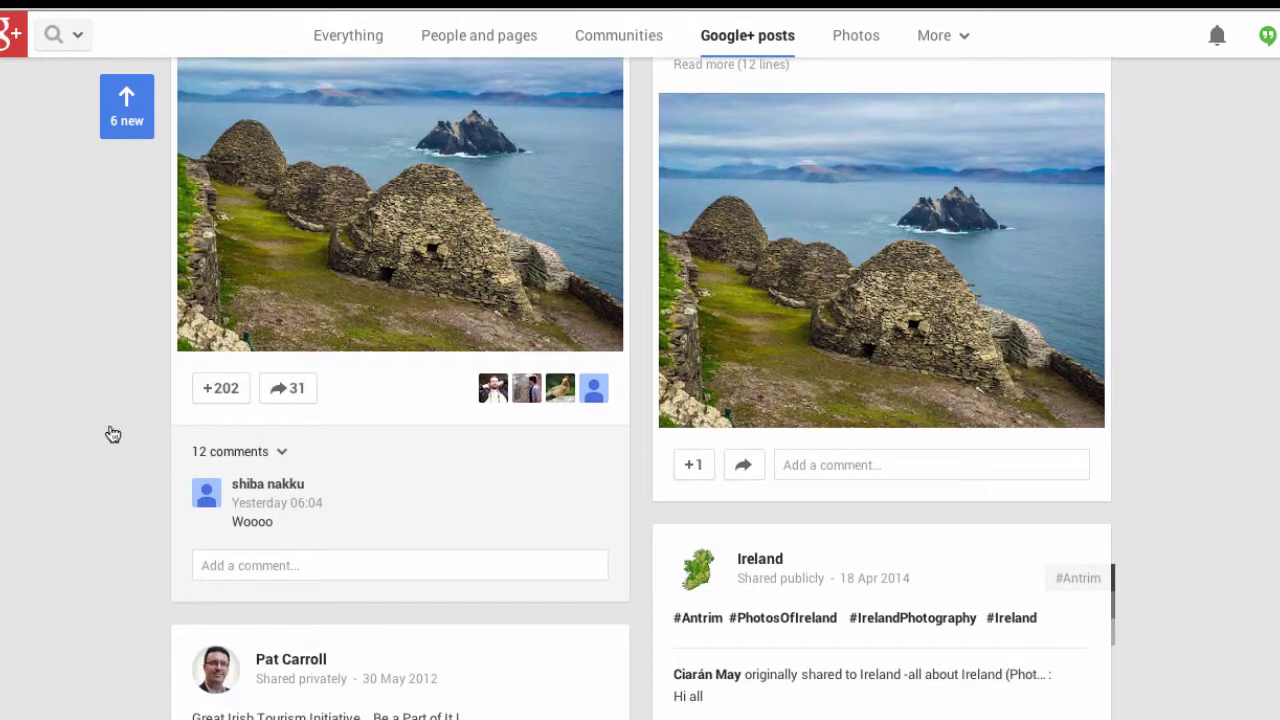
pyautogui.click(236, 563)
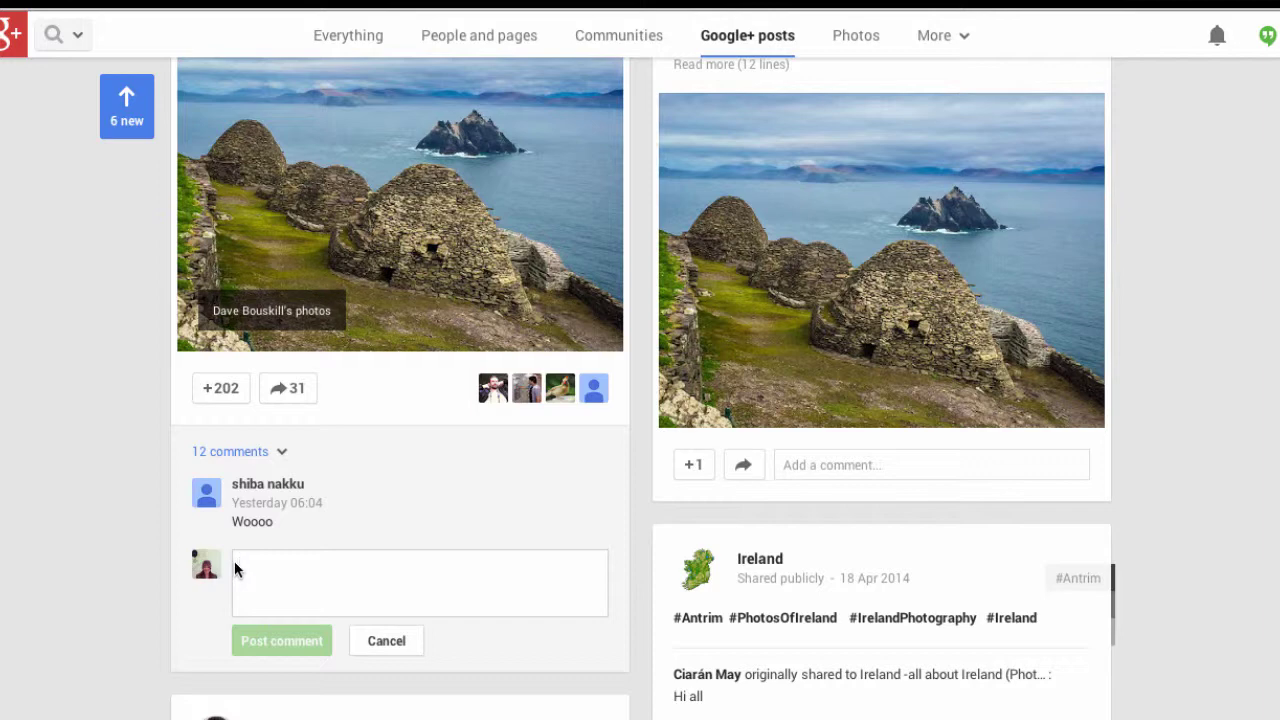
pyautogui.scroll(6, 111, 490)
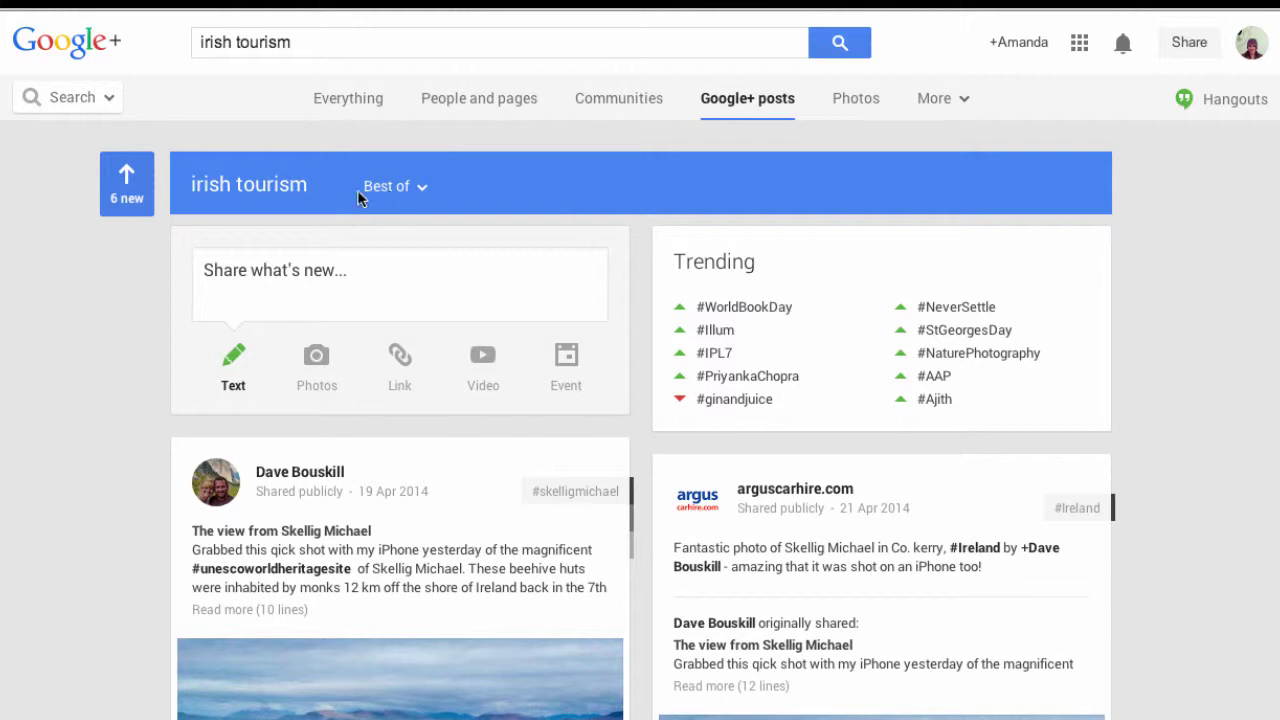
# - Sort the irish tourism posts by Most recent, bringing 'The Cliffs of Moher at Sunset' to the top
pyautogui.click(416, 189)
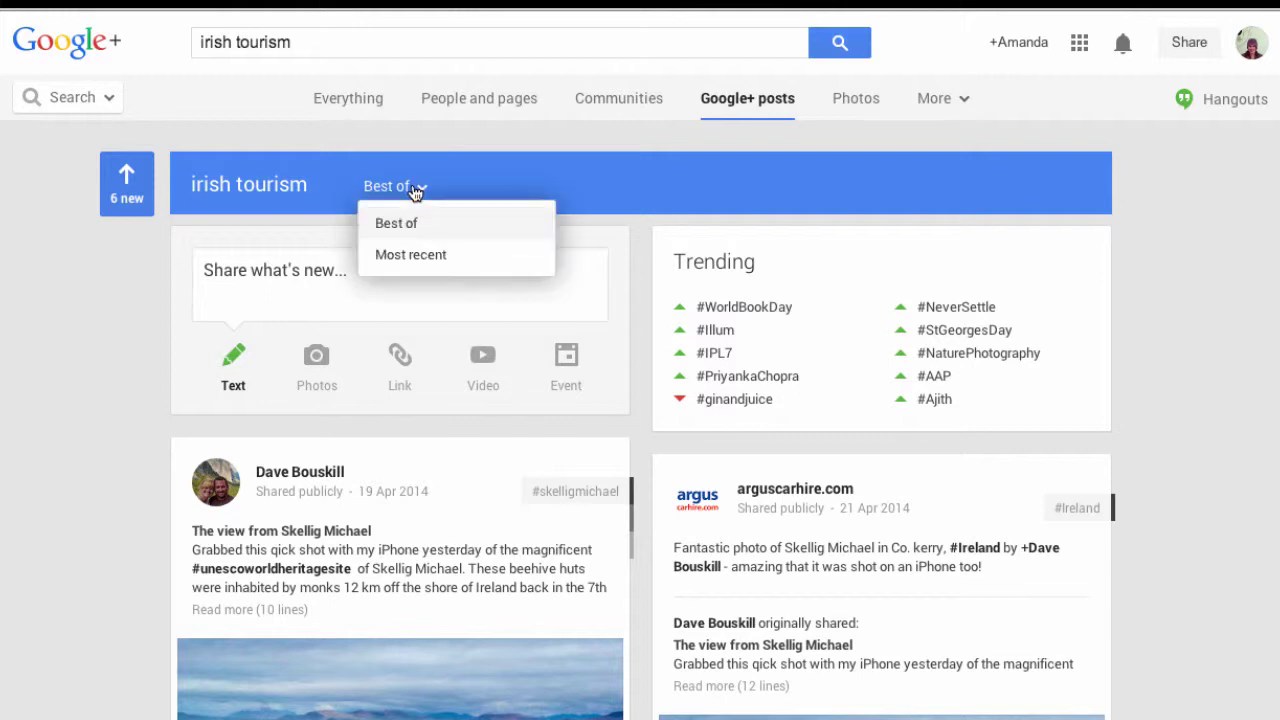
pyautogui.click(408, 251)
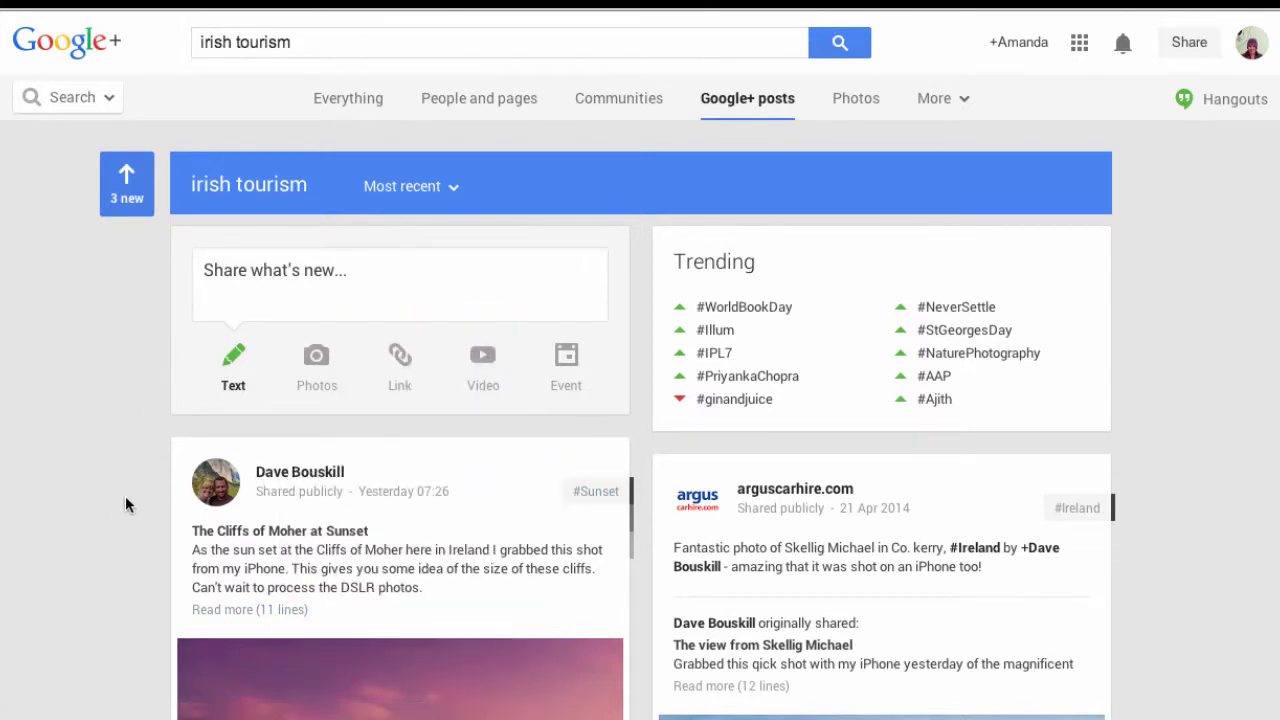
pyautogui.scroll(-1, 125, 496)
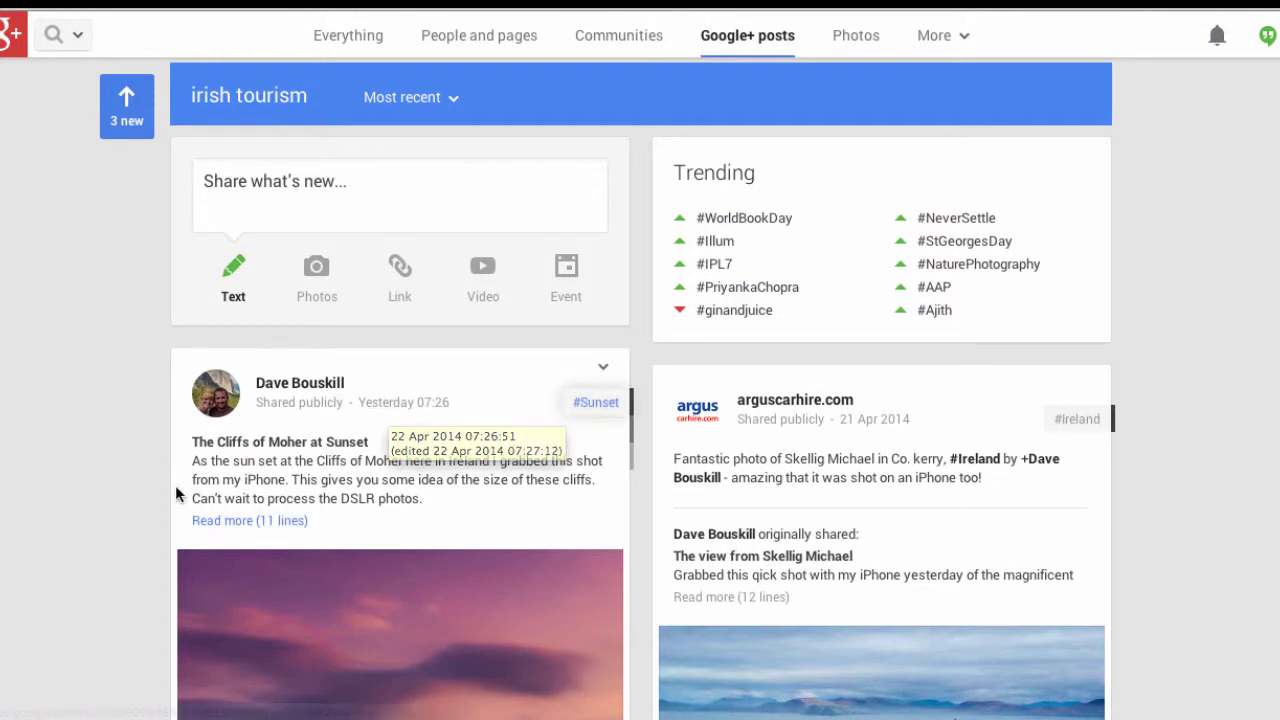
pyautogui.scroll(-5, 154, 490)
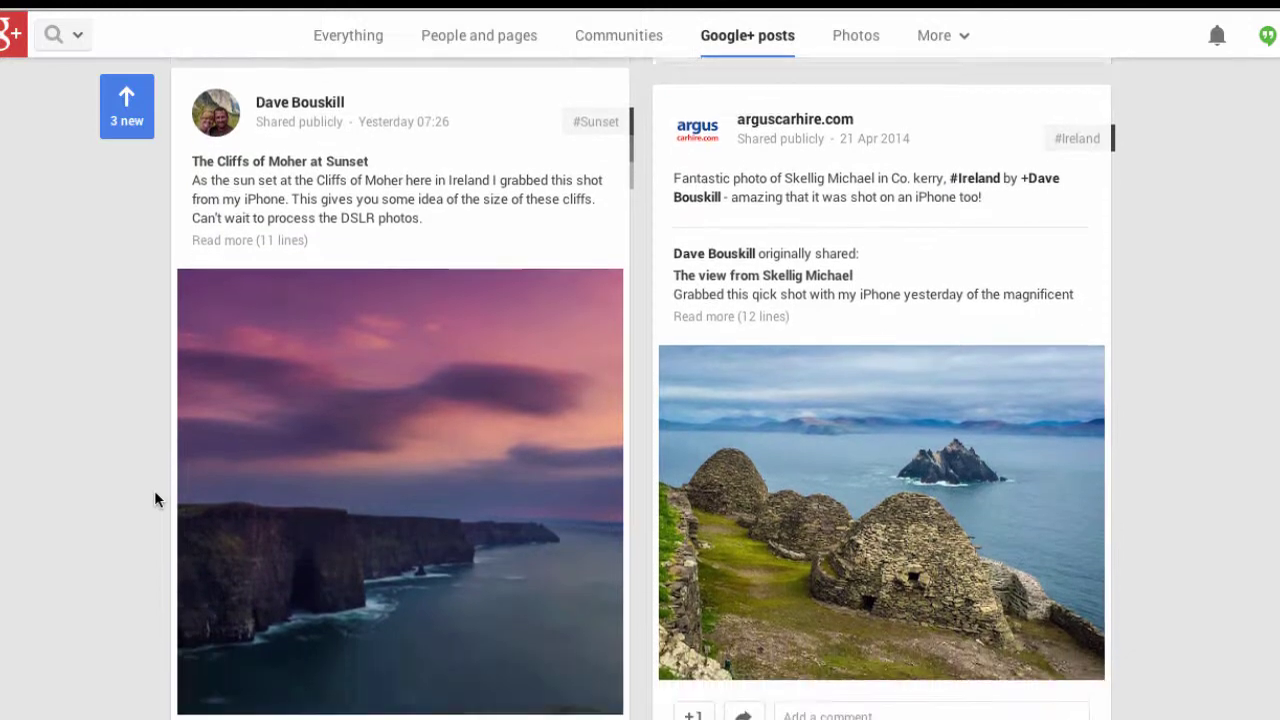
pyautogui.scroll(-2, 154, 490)
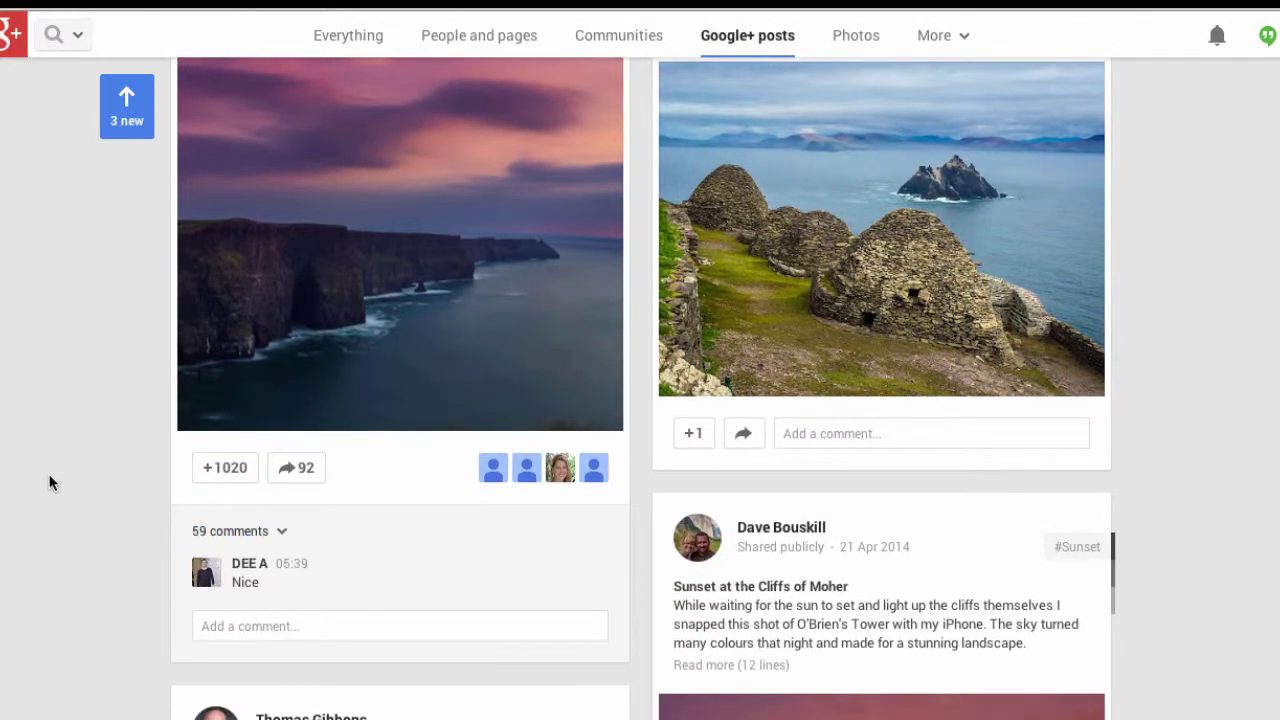
pyautogui.scroll(1, 49, 483)
pyautogui.scroll(3, 49, 476)
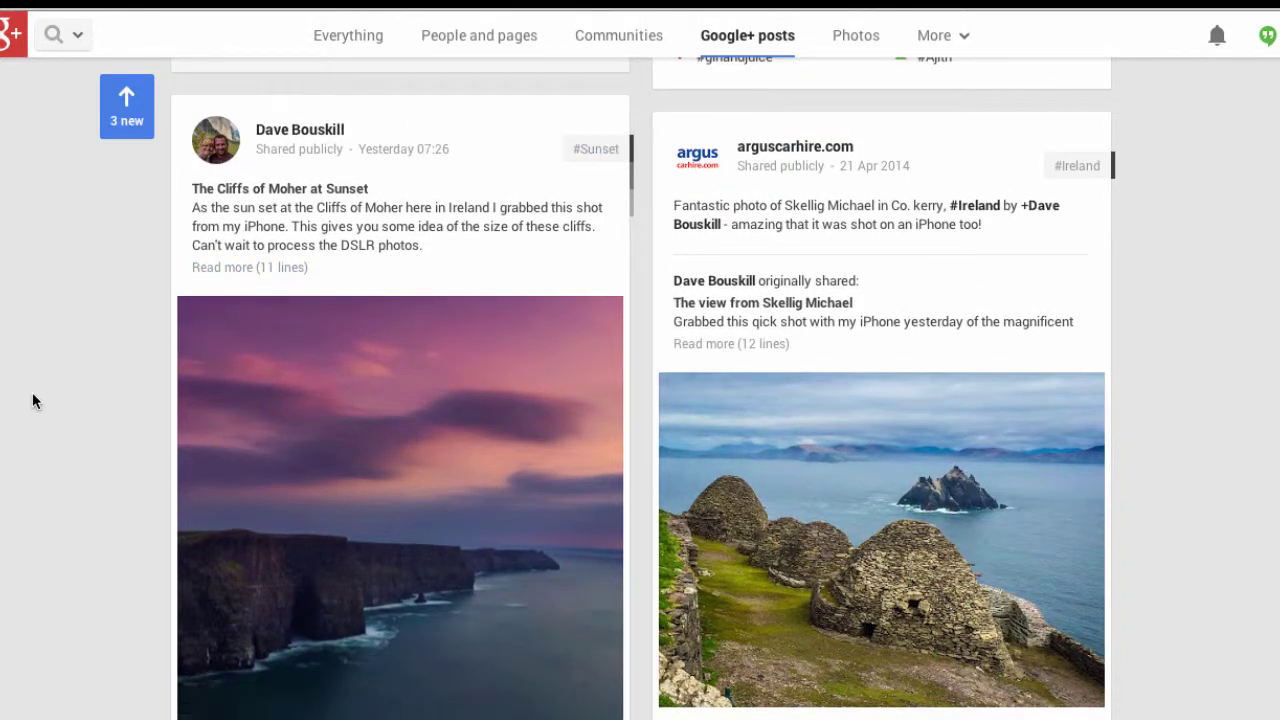
pyautogui.scroll(-3, 28, 412)
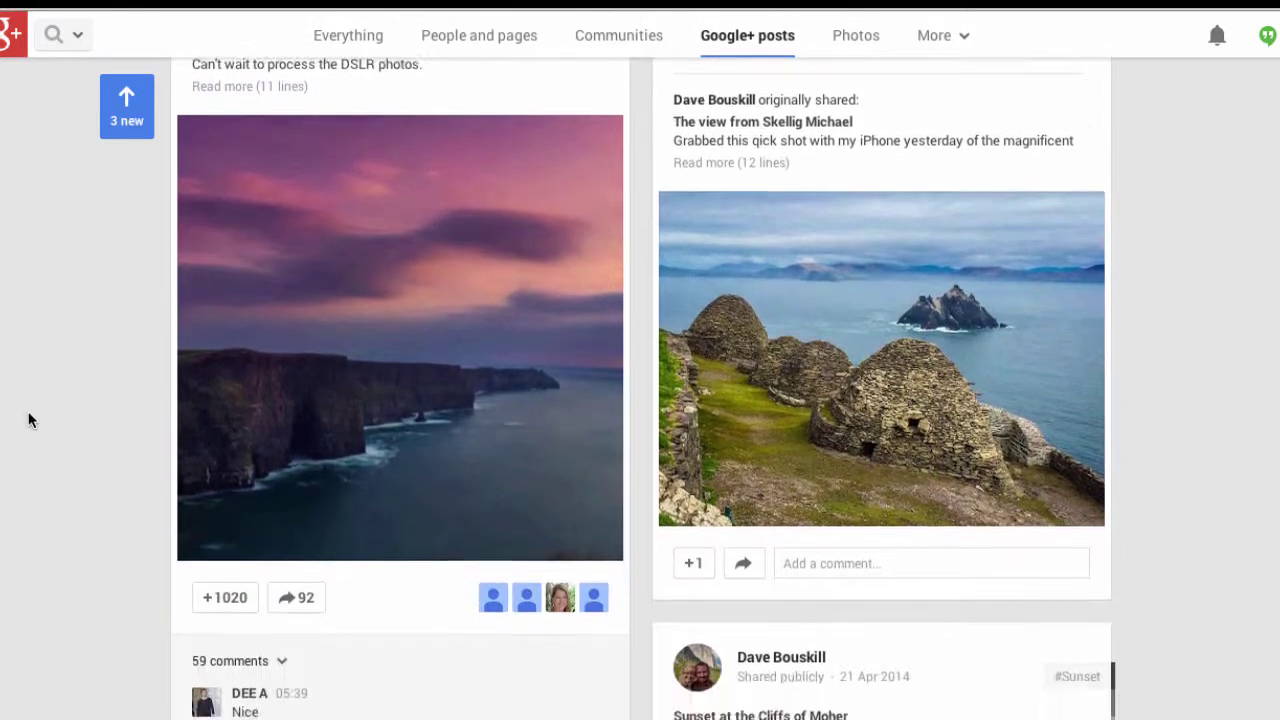
pyautogui.scroll(-3, 28, 418)
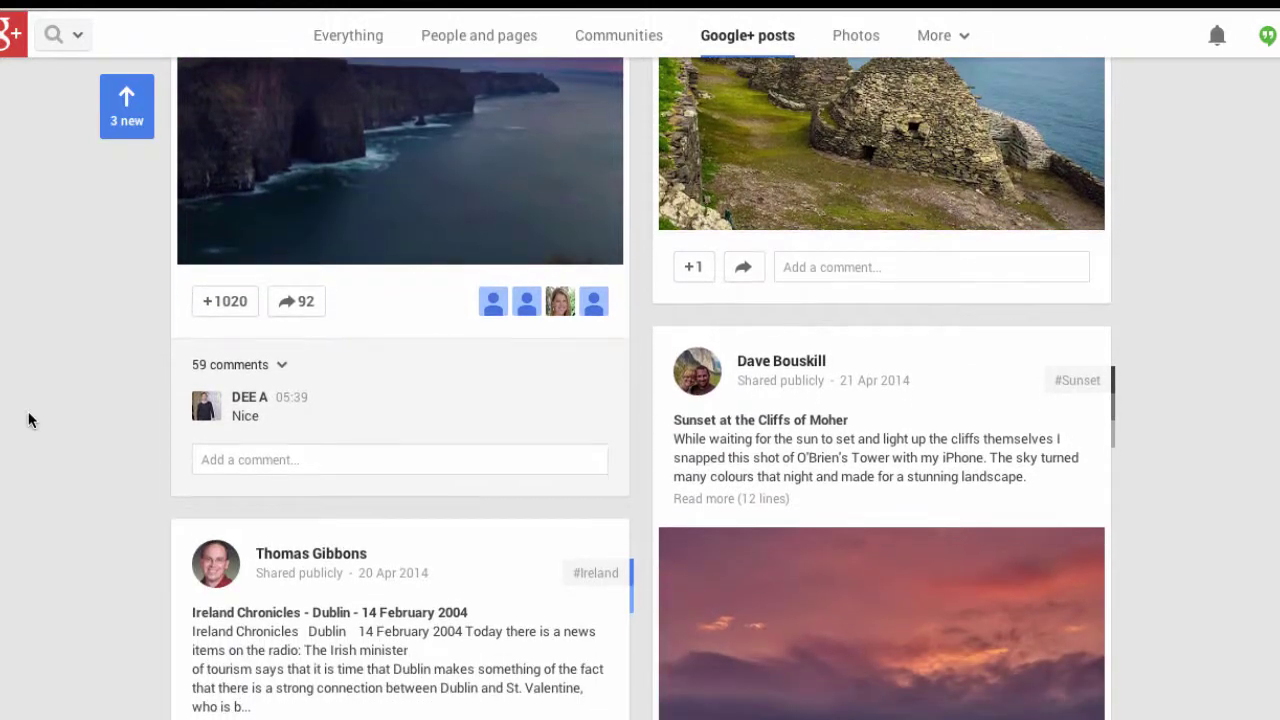